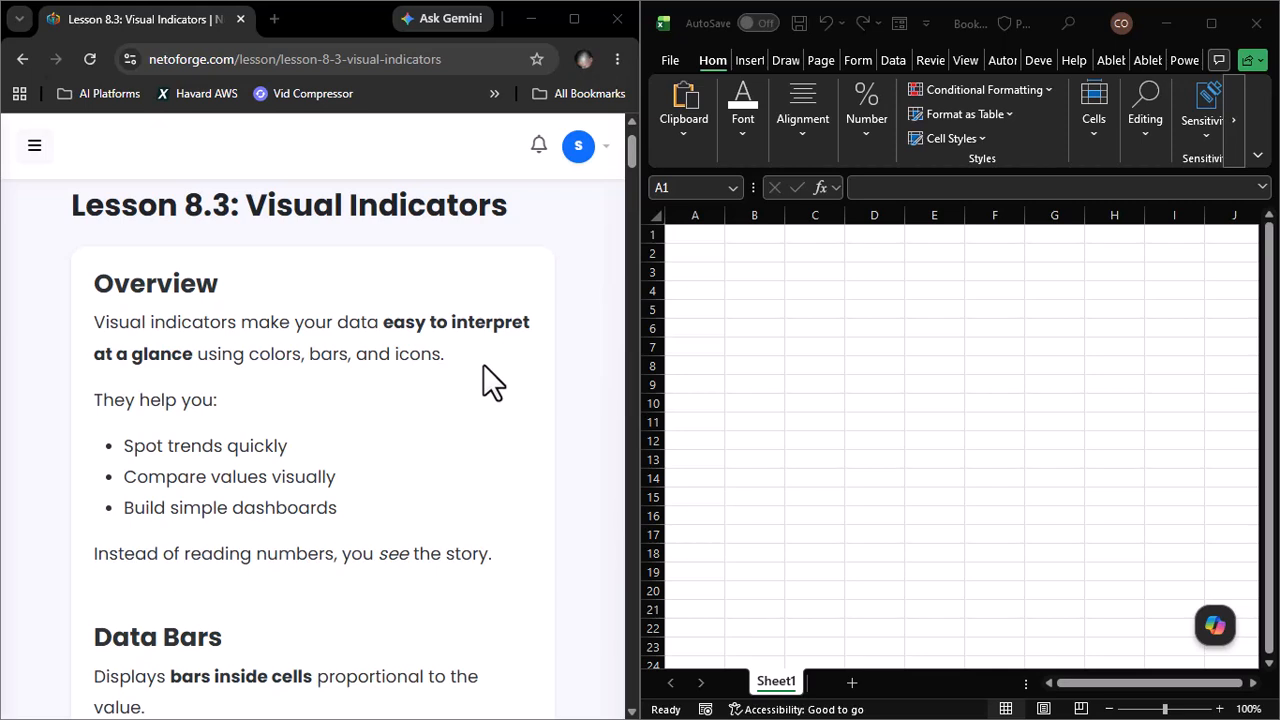
# Step: Copy the Sales example table from the Data Bars section of the lesson page and paste it into Excel at cell A1
pyautogui.scroll(-2, 483, 365)
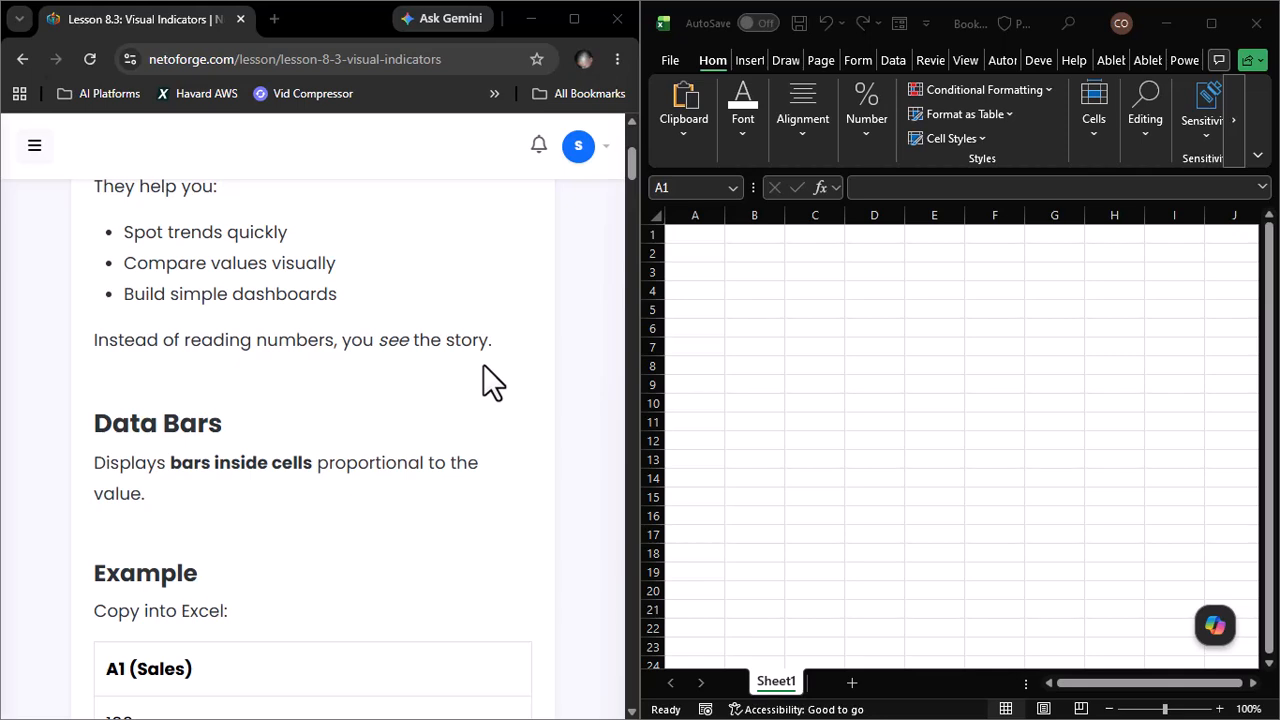
pyautogui.scroll(-2, 483, 365)
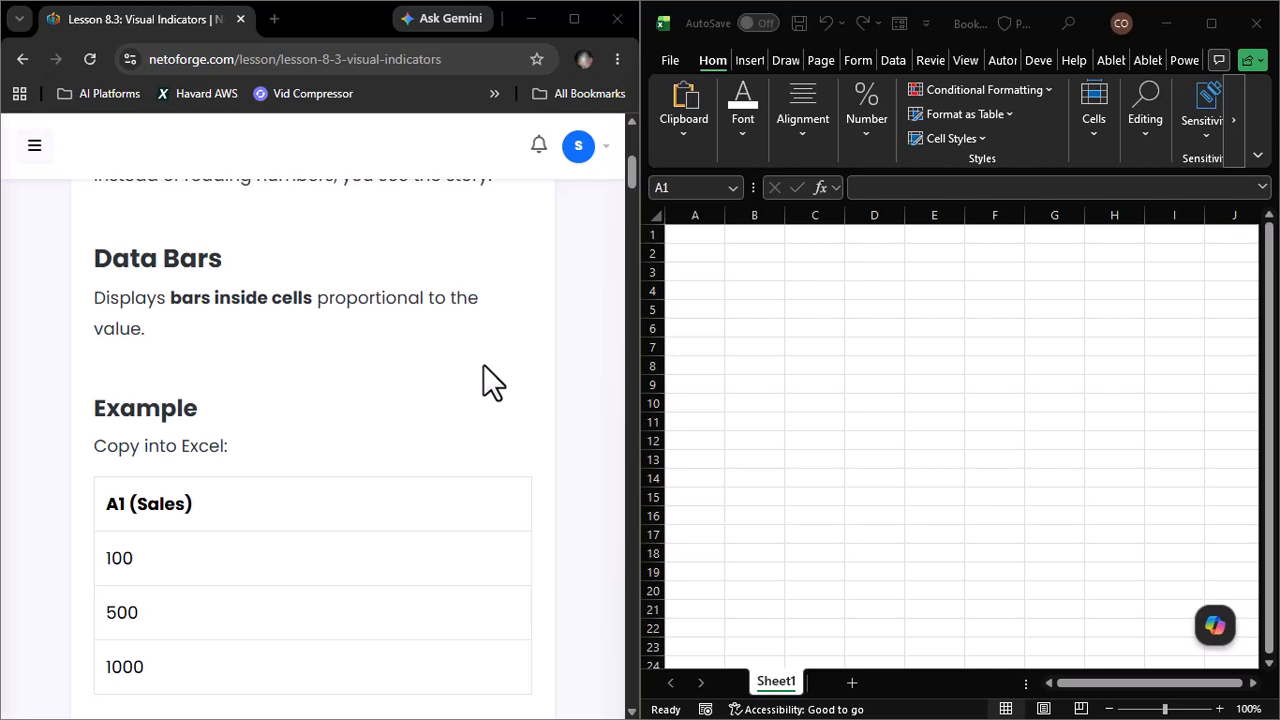
pyautogui.scroll(-2, 483, 364)
pyautogui.scroll(-1, 483, 364)
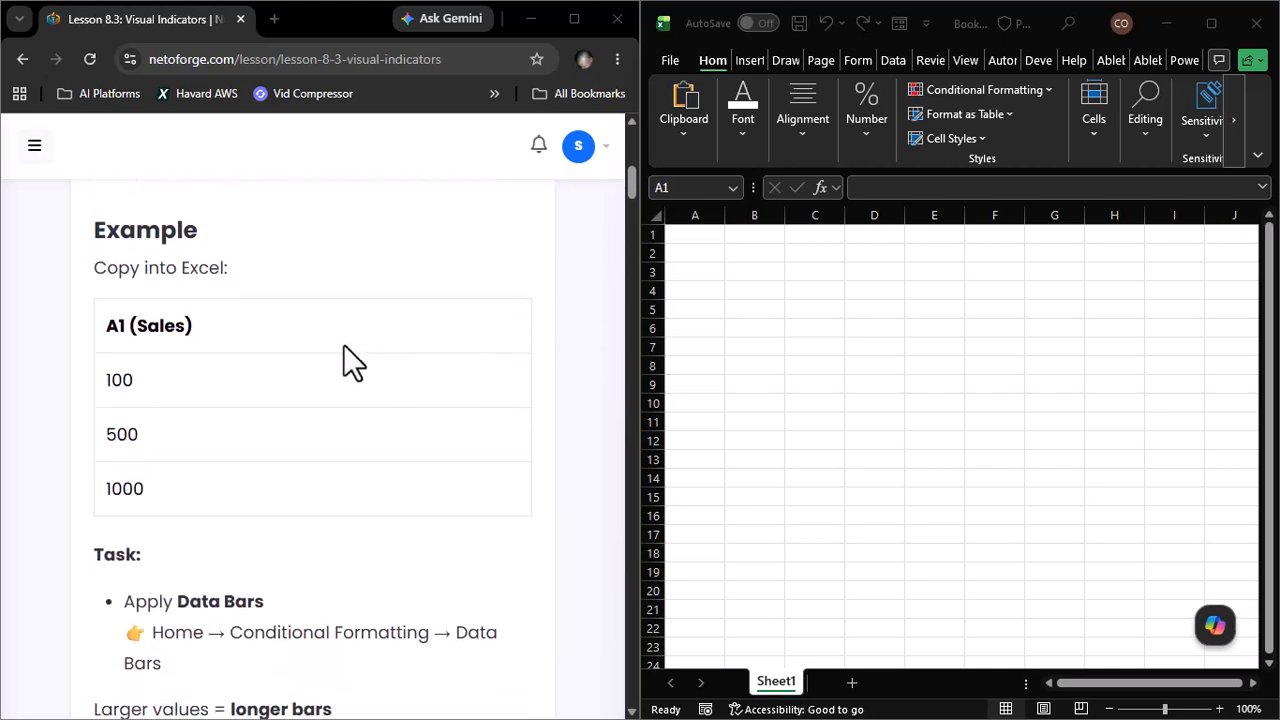
pyautogui.moveTo(86, 300); pyautogui.dragTo(268, 520)
pyautogui.hotkey('ctrl', 'c')
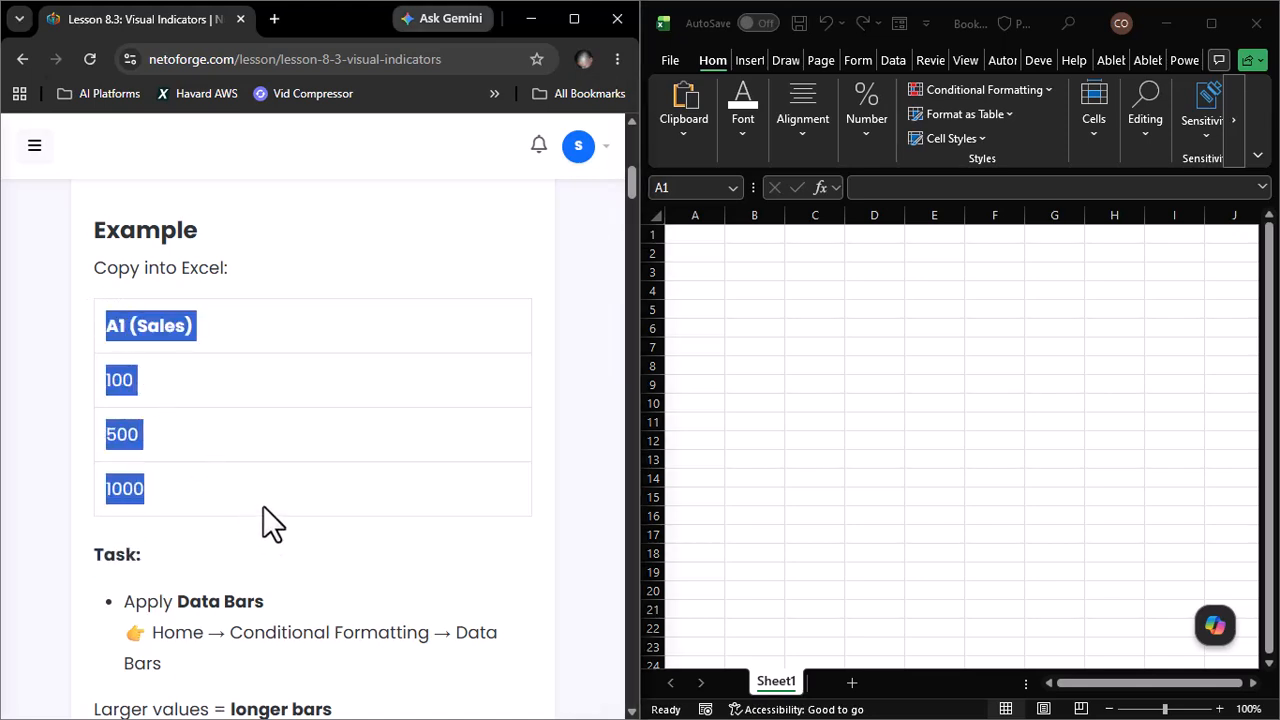
pyautogui.click(856, 307)
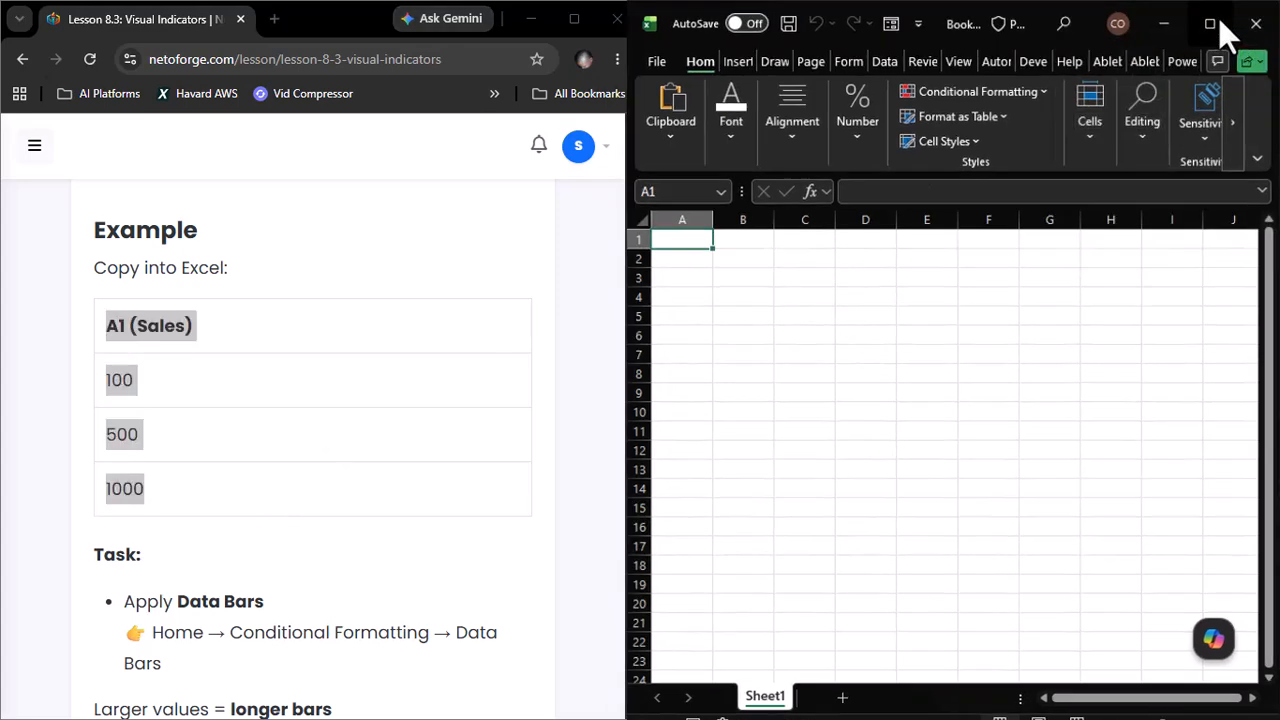
pyautogui.click(1214, 22)
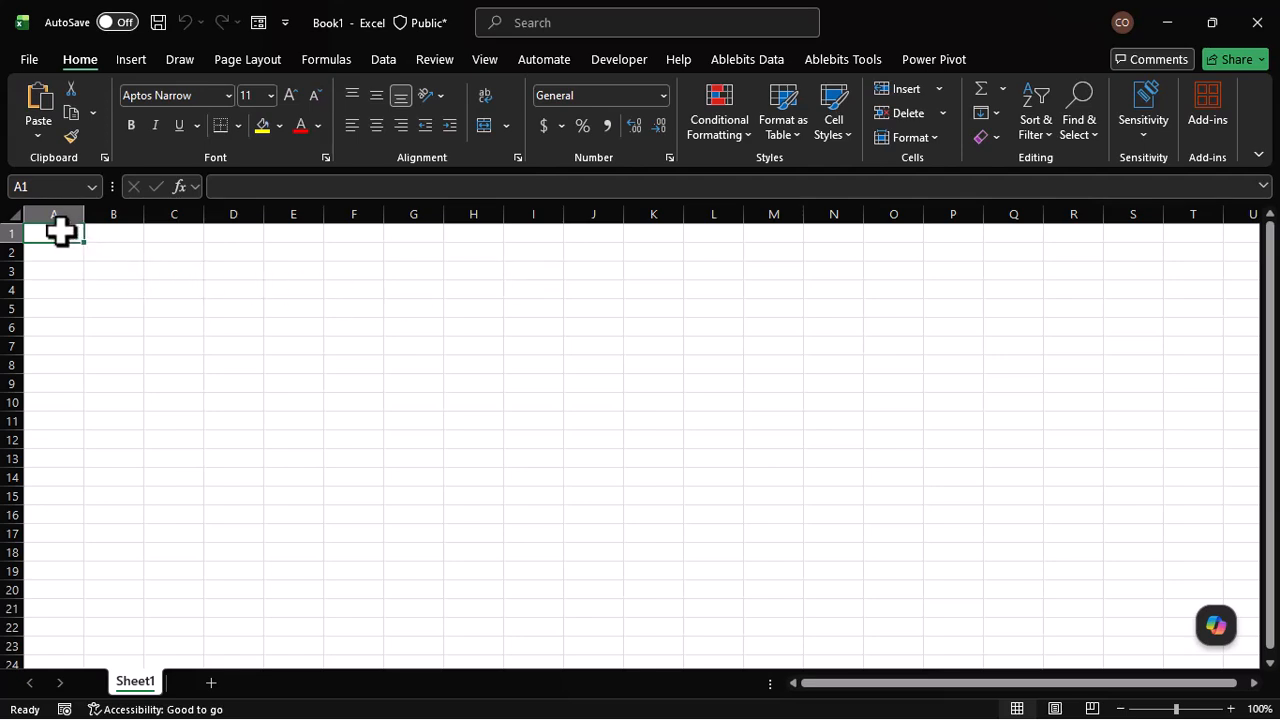
pyautogui.hotkey('ctrl', 'v')
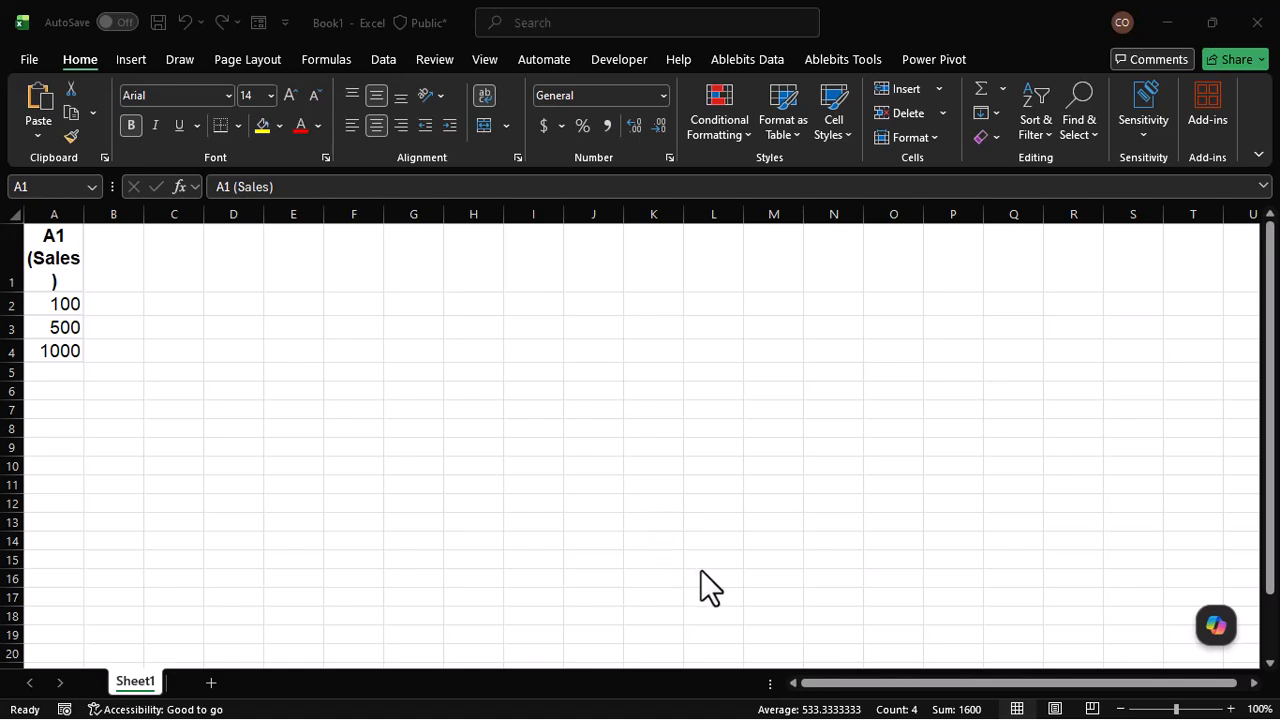
# Step: Replace the pasted header in cell A1 with "Sales"
pyautogui.click(568, 495)
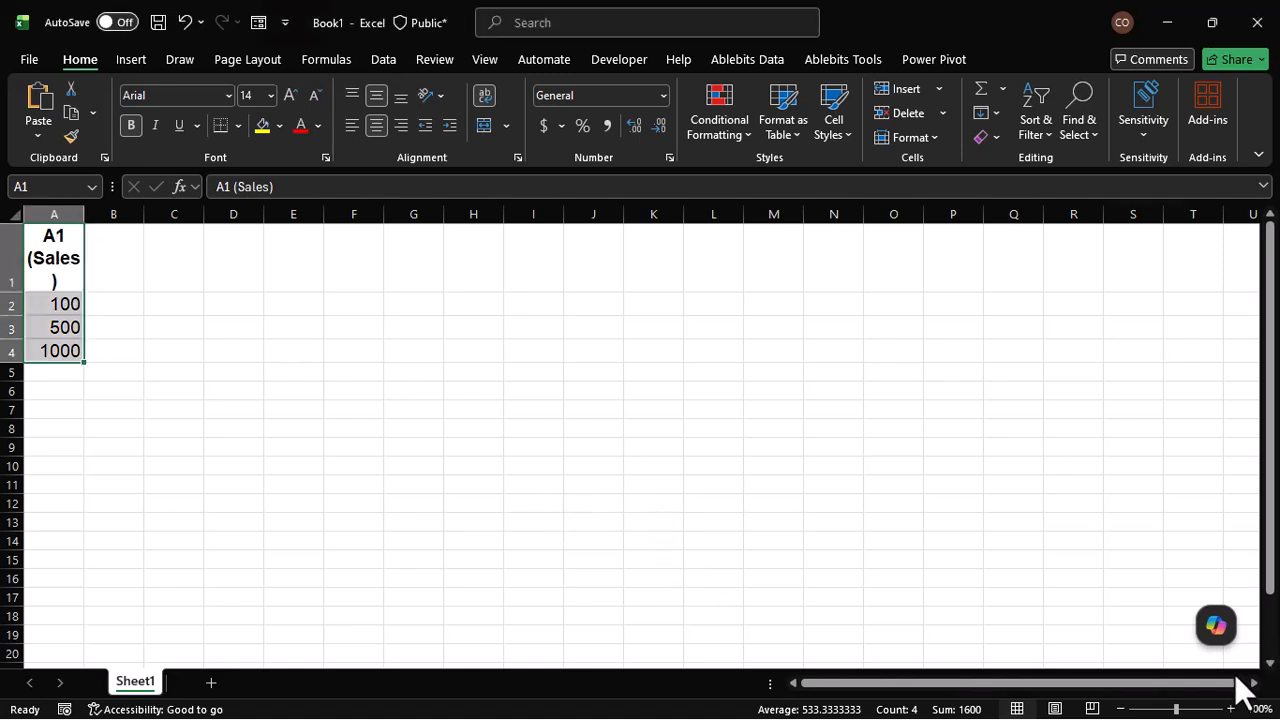
pyautogui.click(1230, 709)
pyautogui.click(1230, 709)
pyautogui.click(1230, 709)
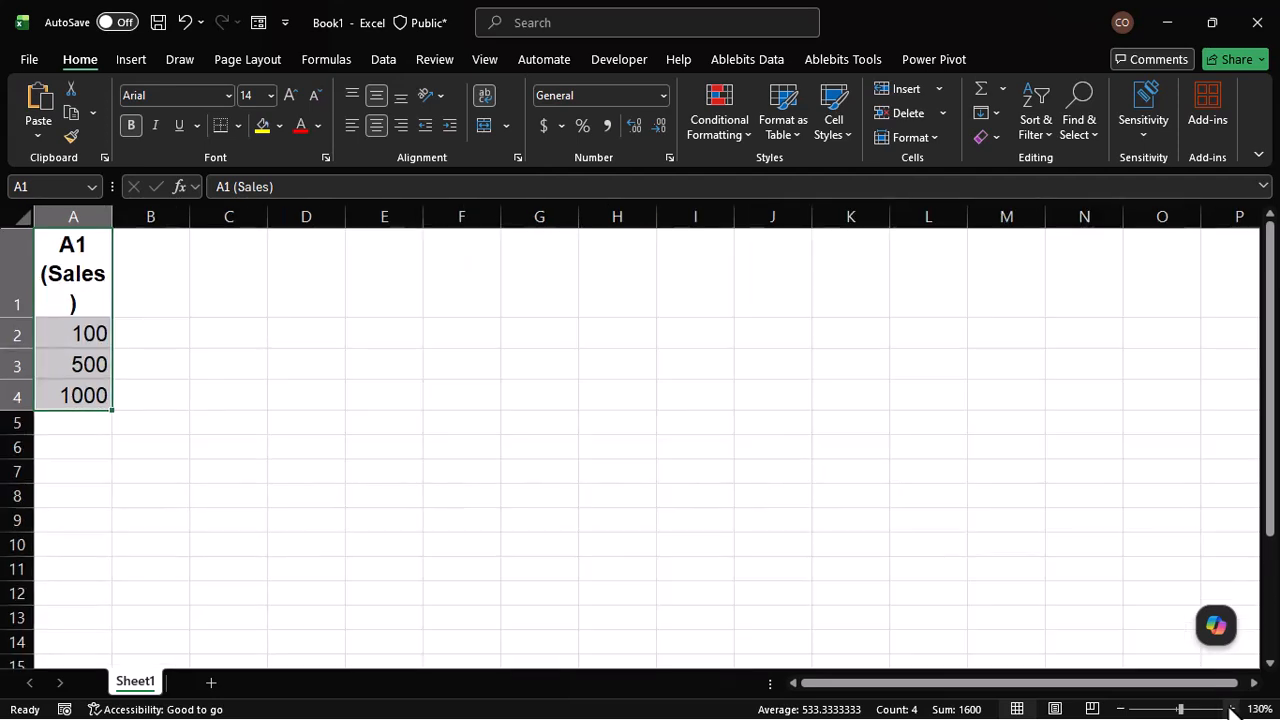
pyautogui.click(1230, 709)
pyautogui.click(83, 281)
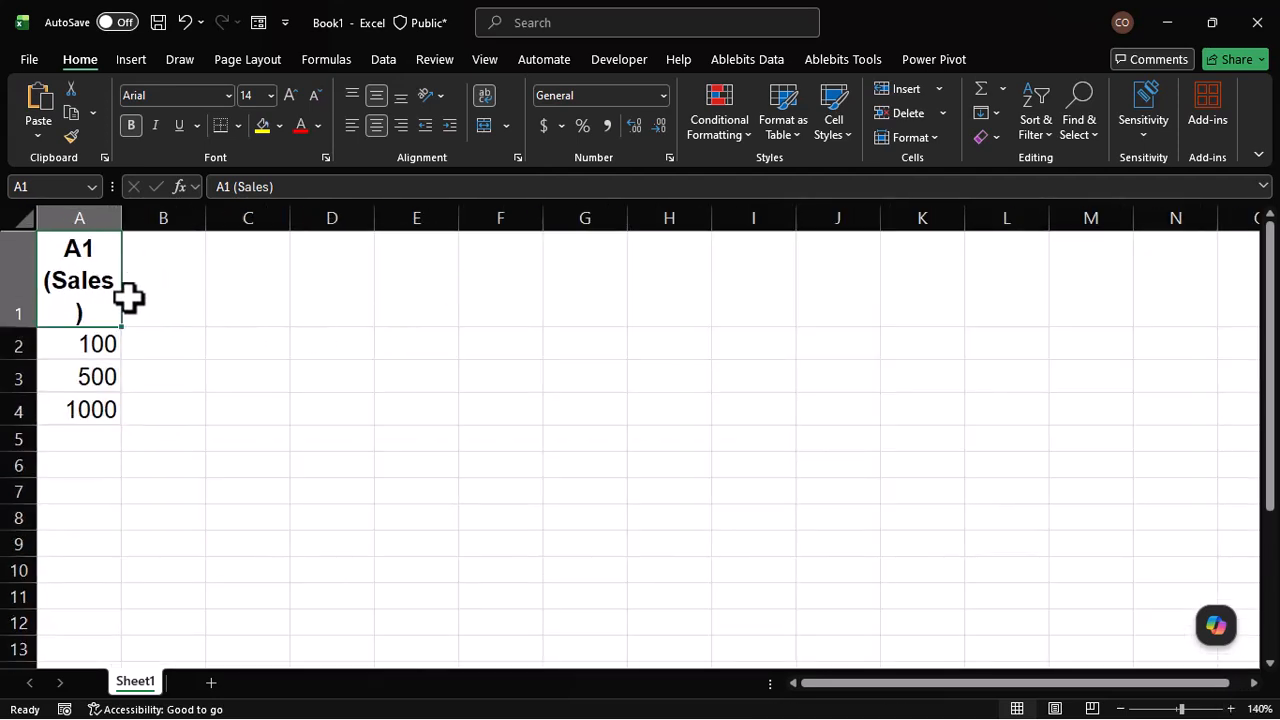
pyautogui.write('Sales')
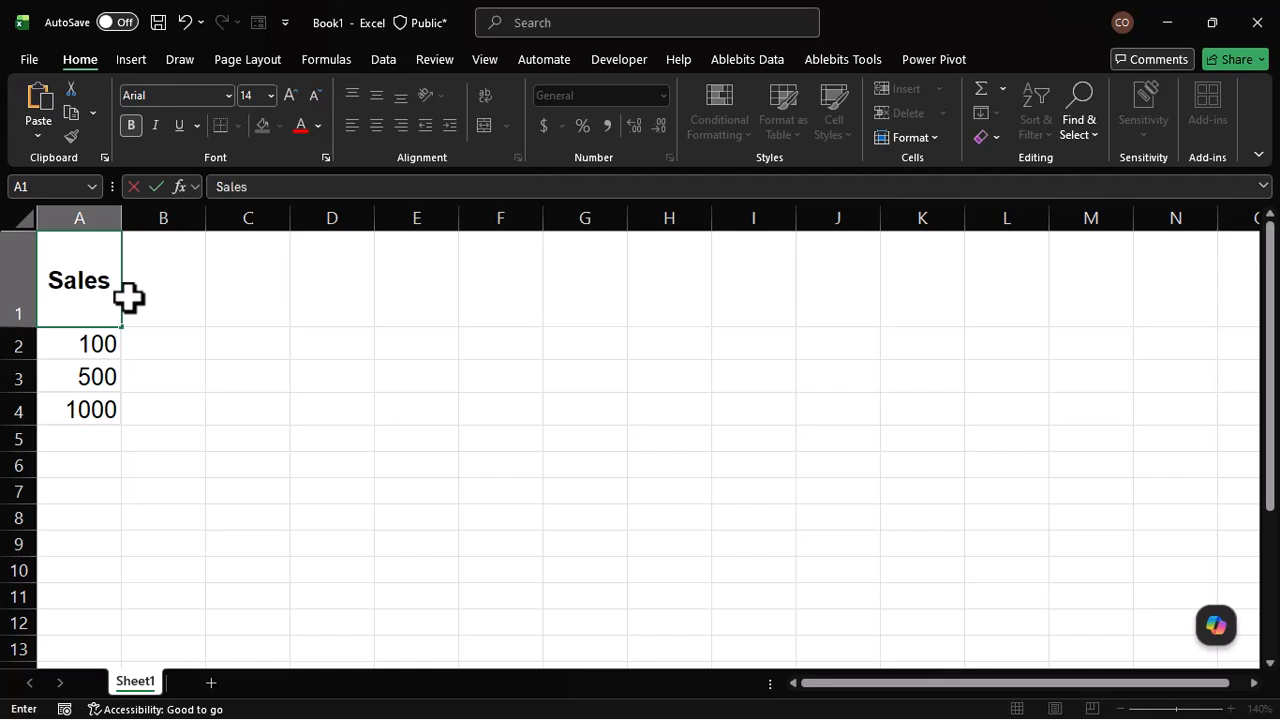
pyautogui.press('Return')
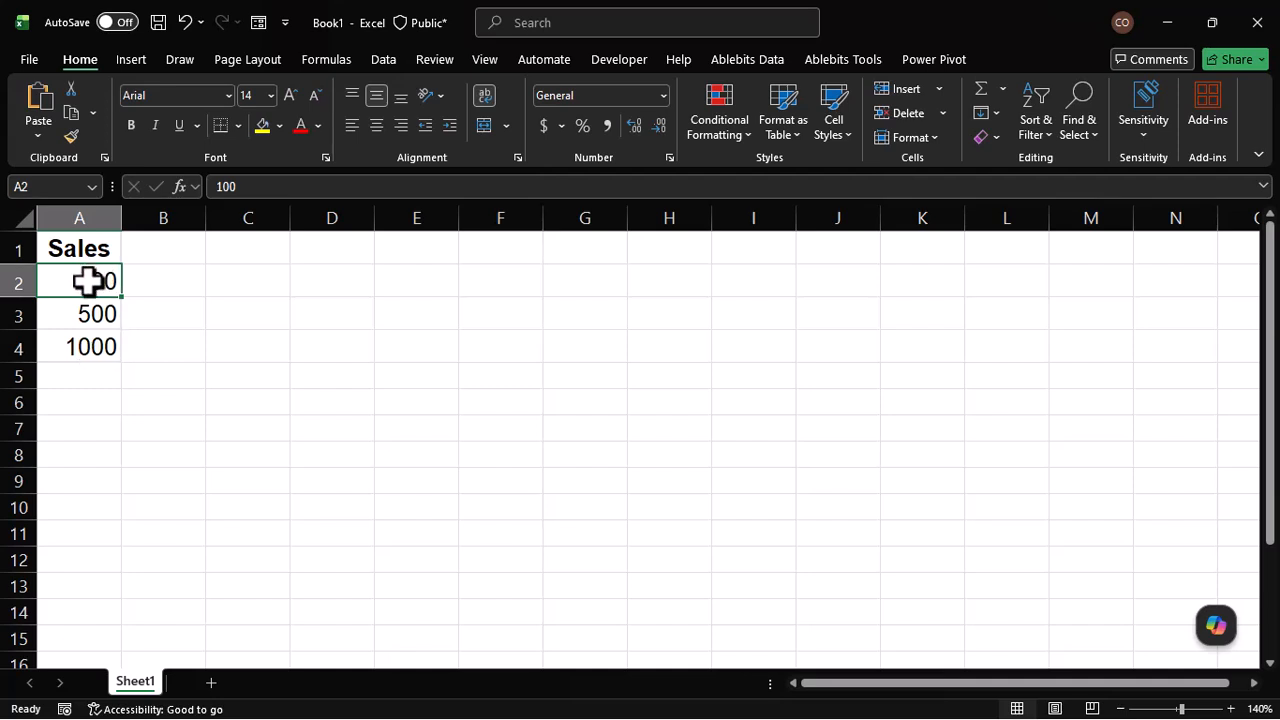
# Step: Apply green gradient-fill data bars to the sales values in A2:A4 and widen column A to about twice its width
pyautogui.moveTo(88, 281); pyautogui.dragTo(92, 347)
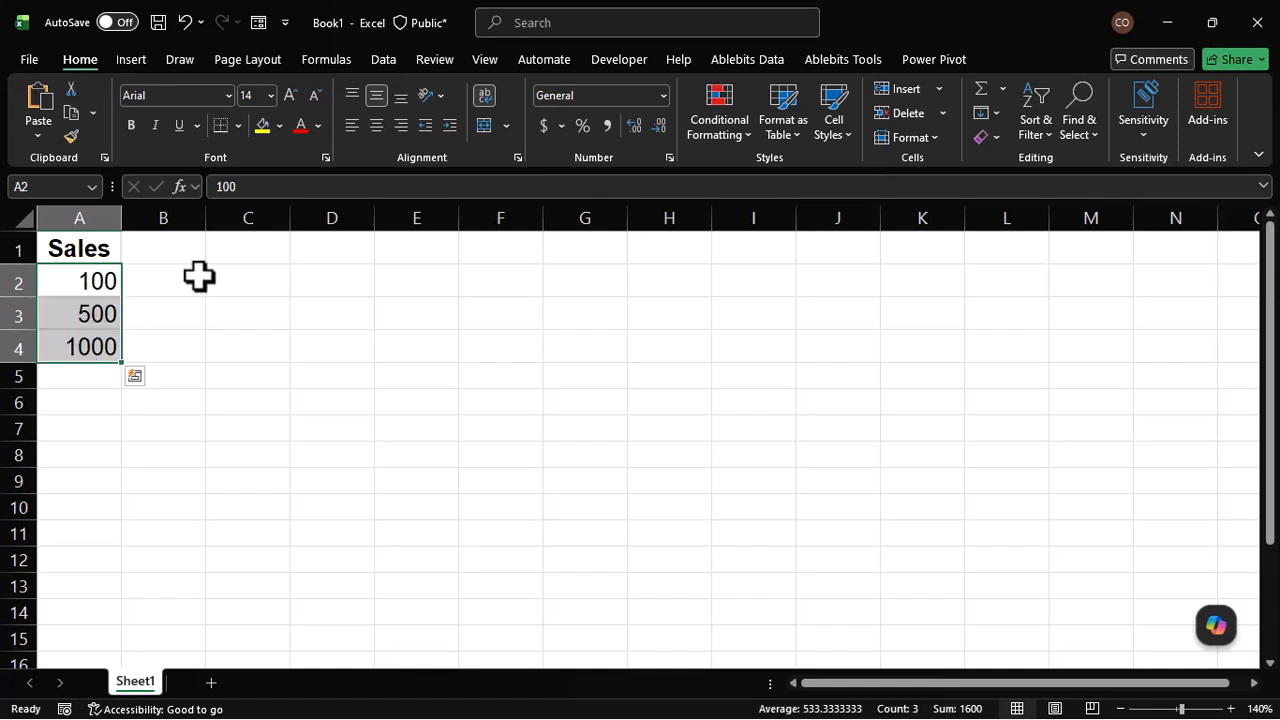
pyautogui.click(732, 138)
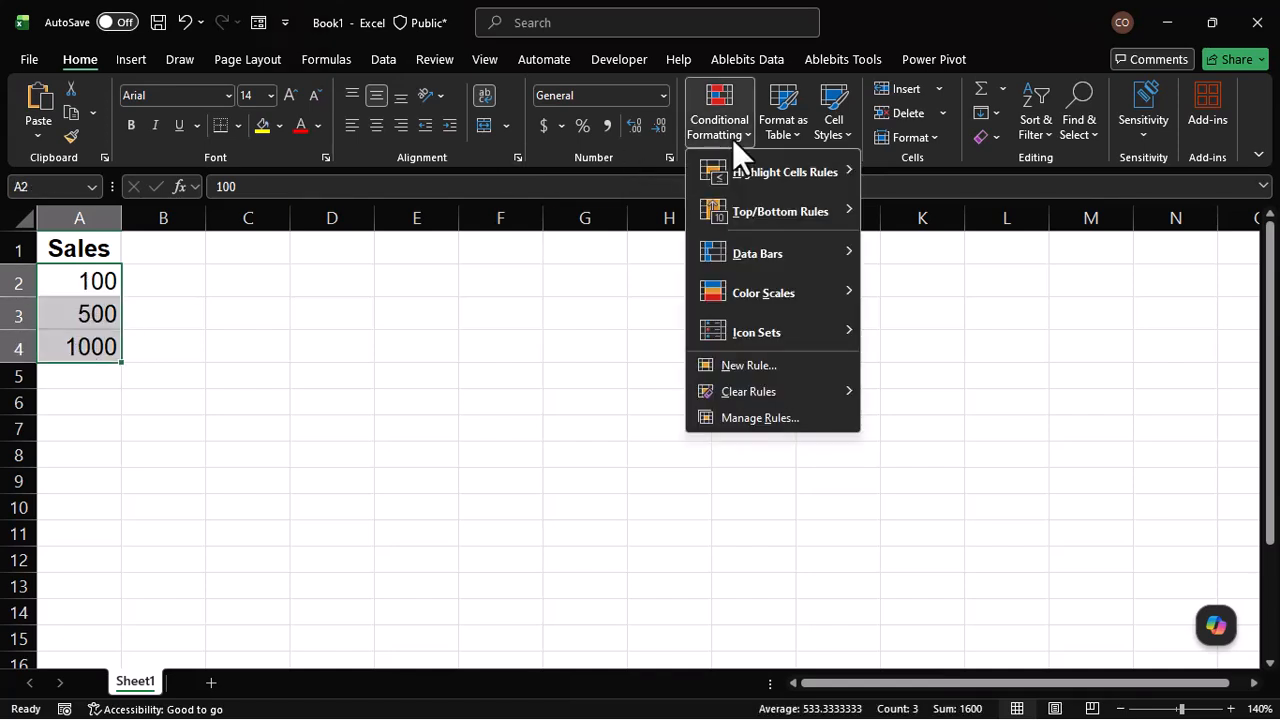
pyautogui.moveTo(847, 243)
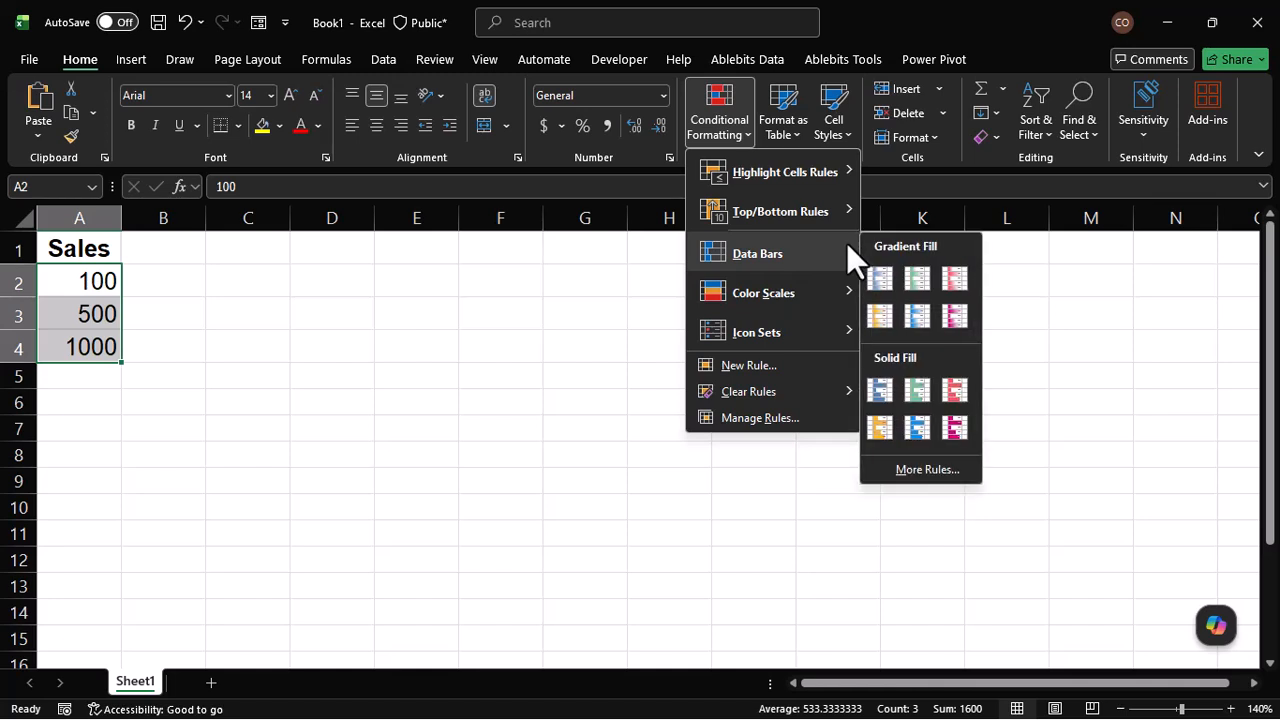
pyautogui.click(915, 283)
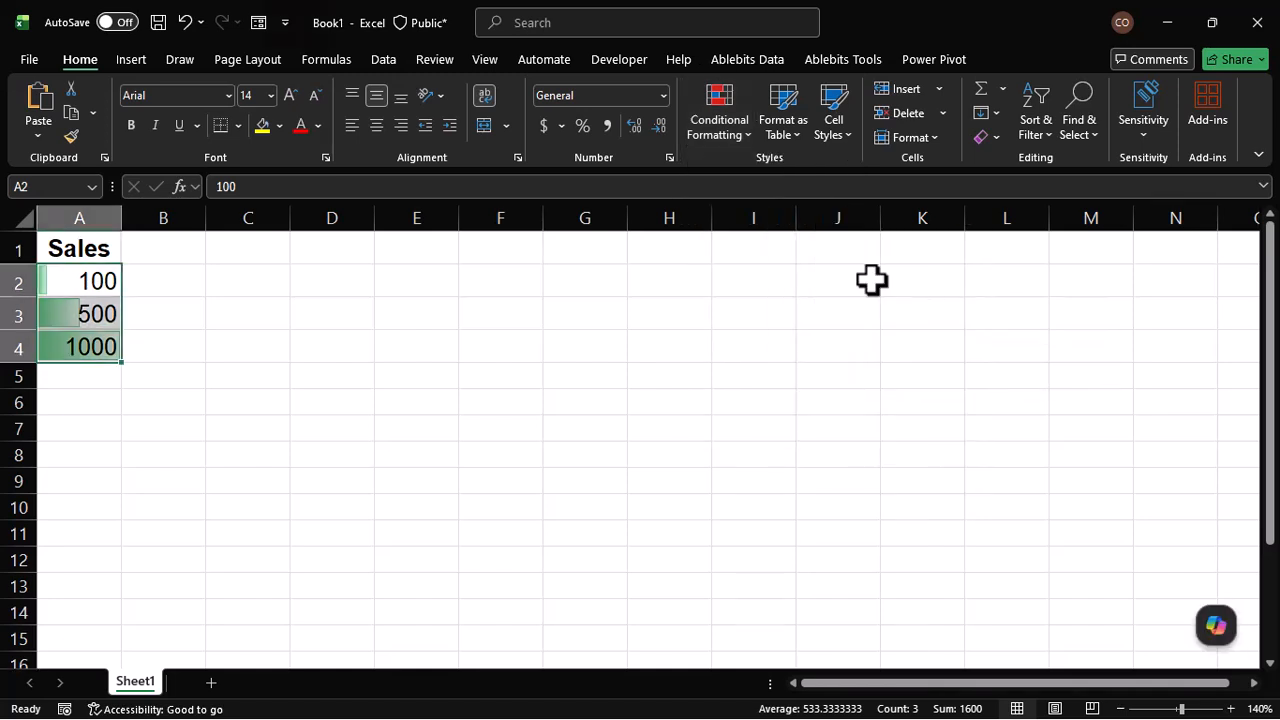
pyautogui.moveTo(122, 212); pyautogui.dragTo(198, 226)
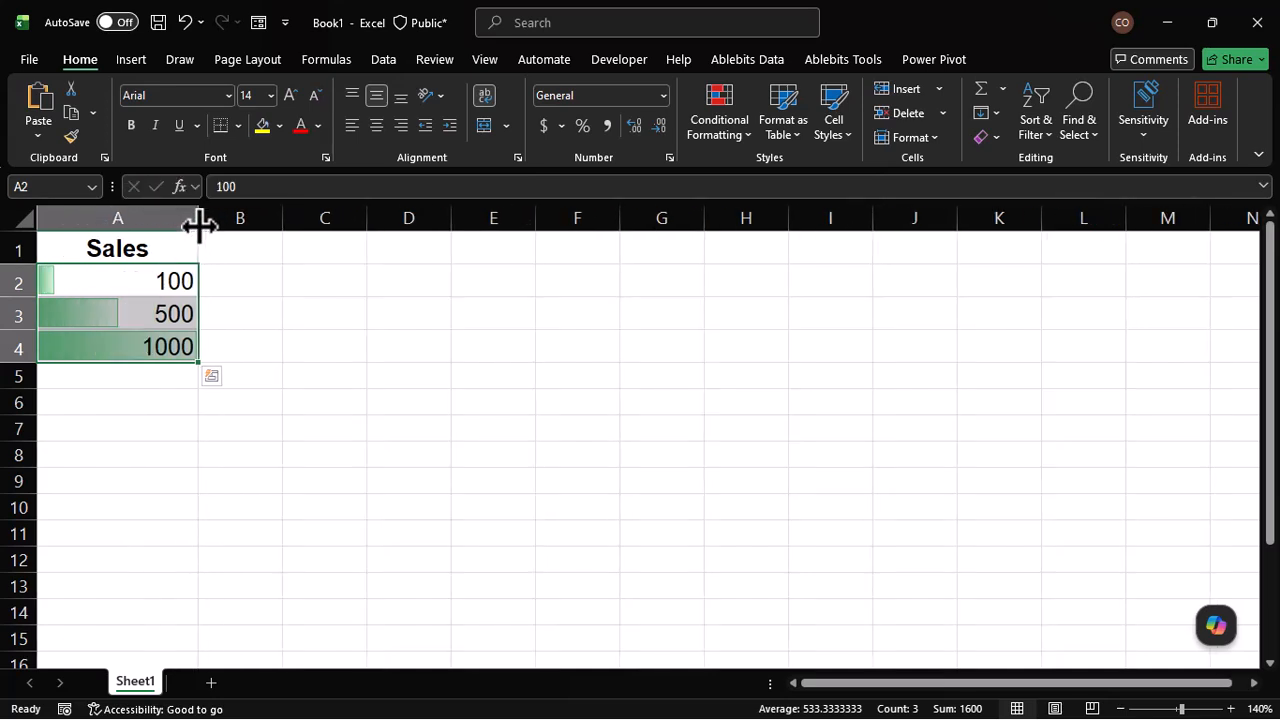
pyautogui.click(144, 431)
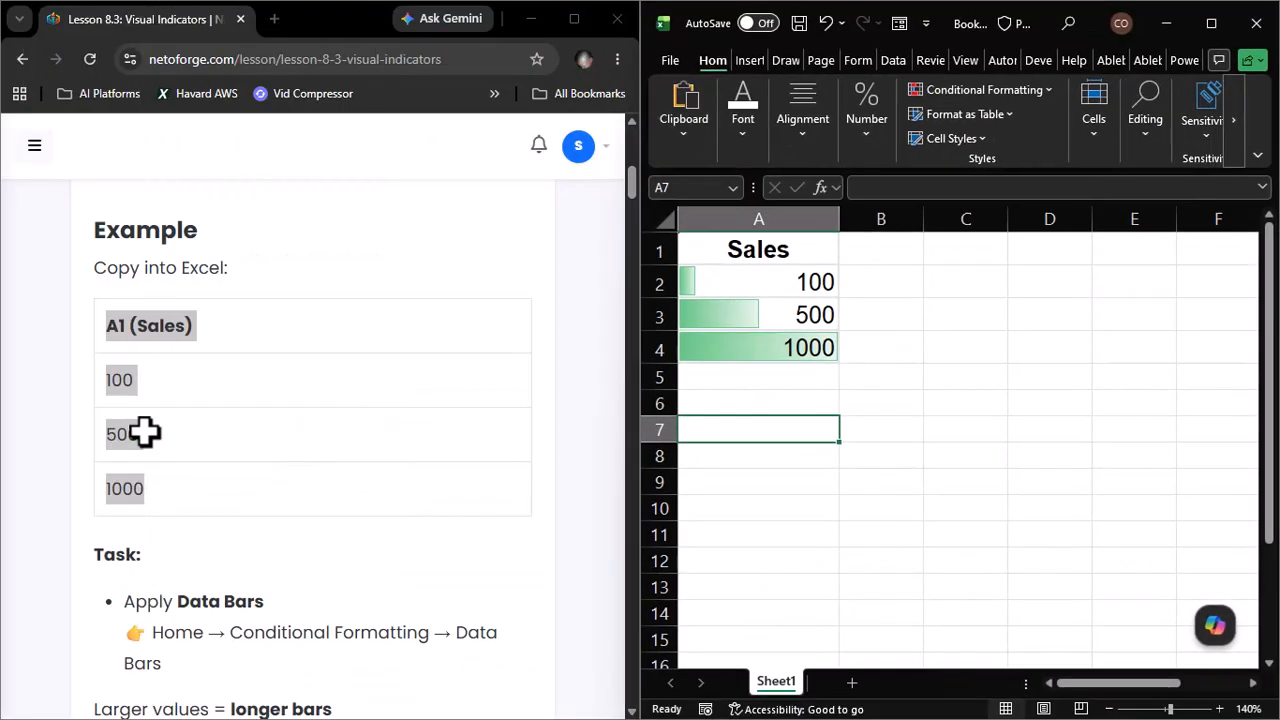
# Step: Copy the Scores example table from the Color Scales section of the lesson page and paste it into Excel at cell B1
pyautogui.scroll(-5, 207, 487)
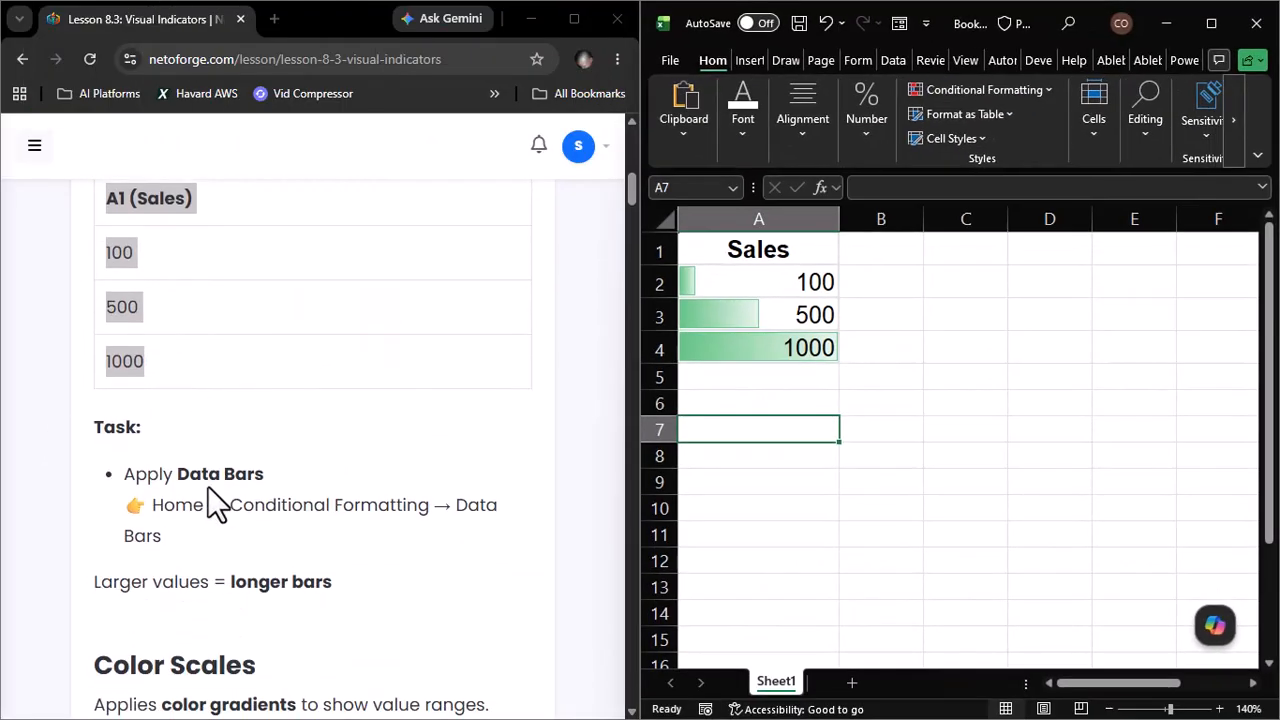
pyautogui.scroll(-5, 207, 485)
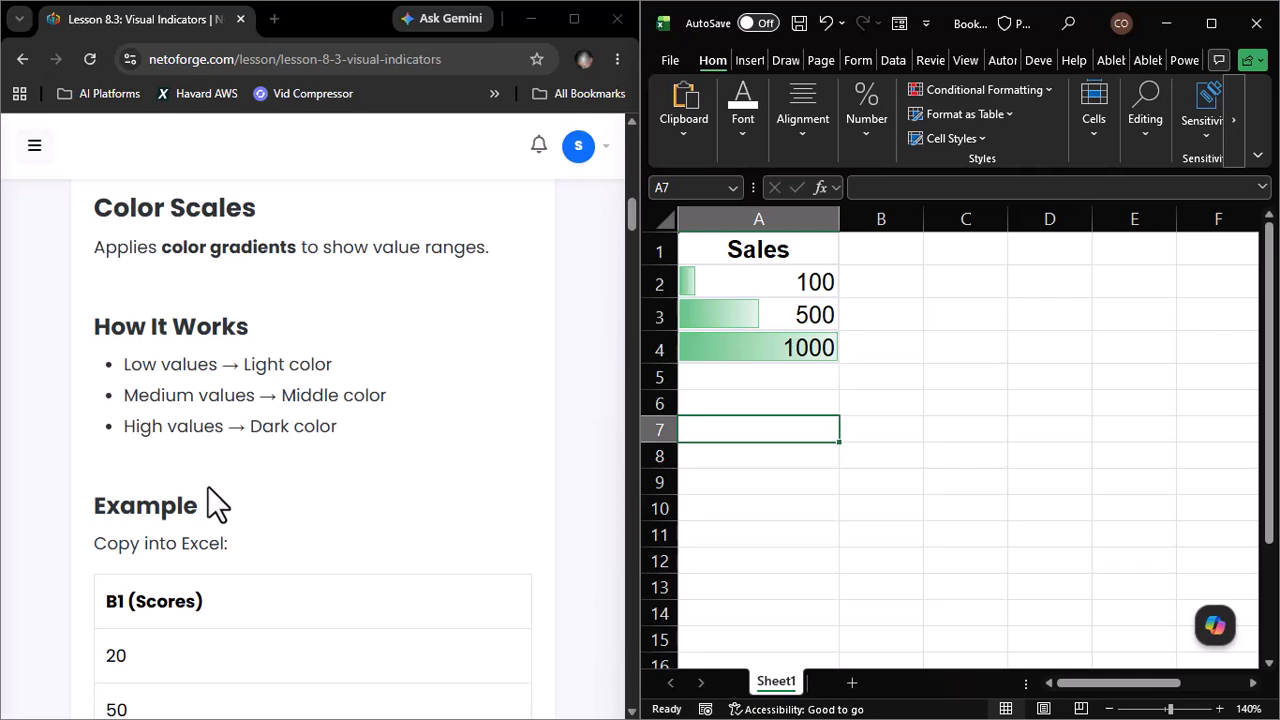
pyautogui.scroll(-3, 207, 485)
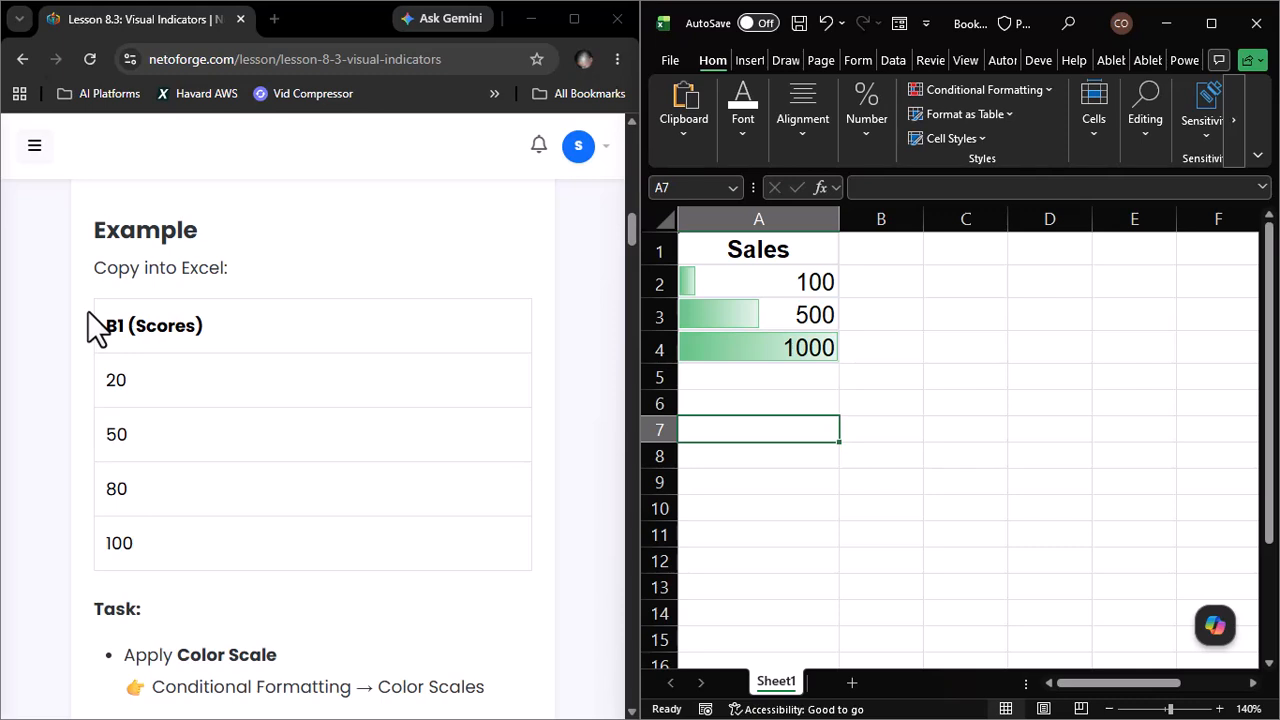
pyautogui.moveTo(82, 300); pyautogui.dragTo(251, 560)
pyautogui.hotkey('ctrl', 'c')
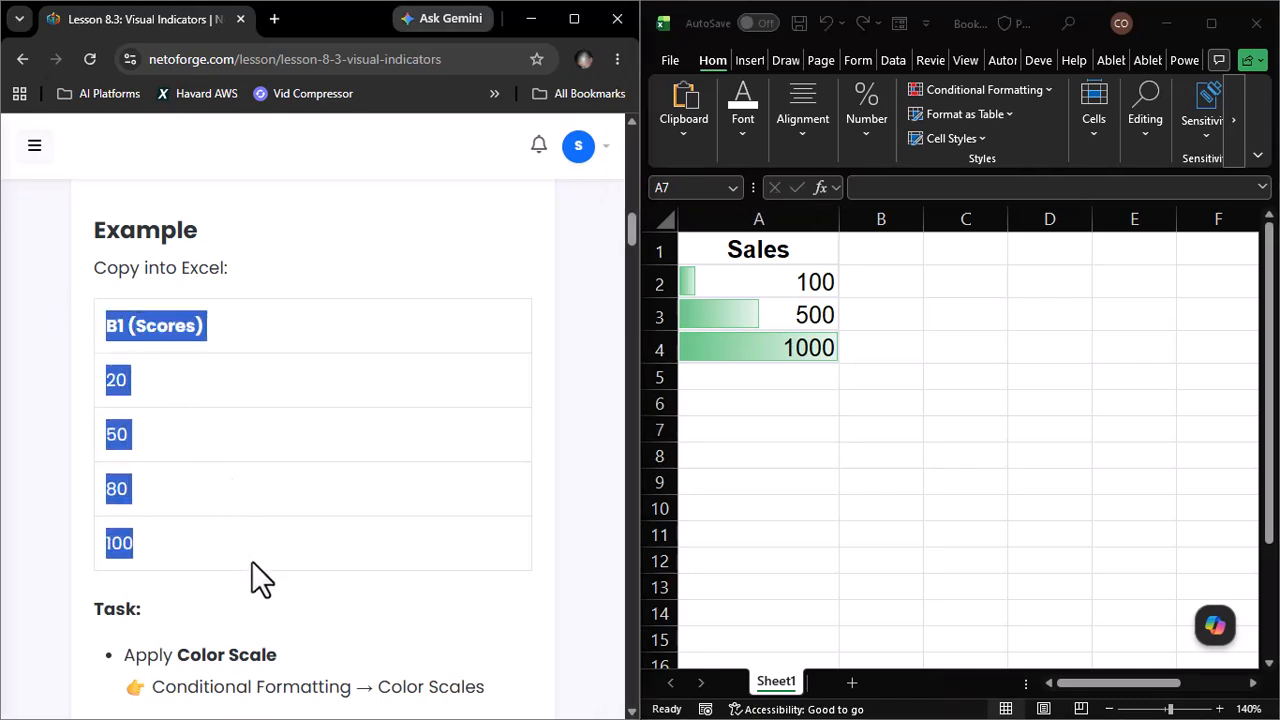
pyautogui.scroll(-2, 342, 593)
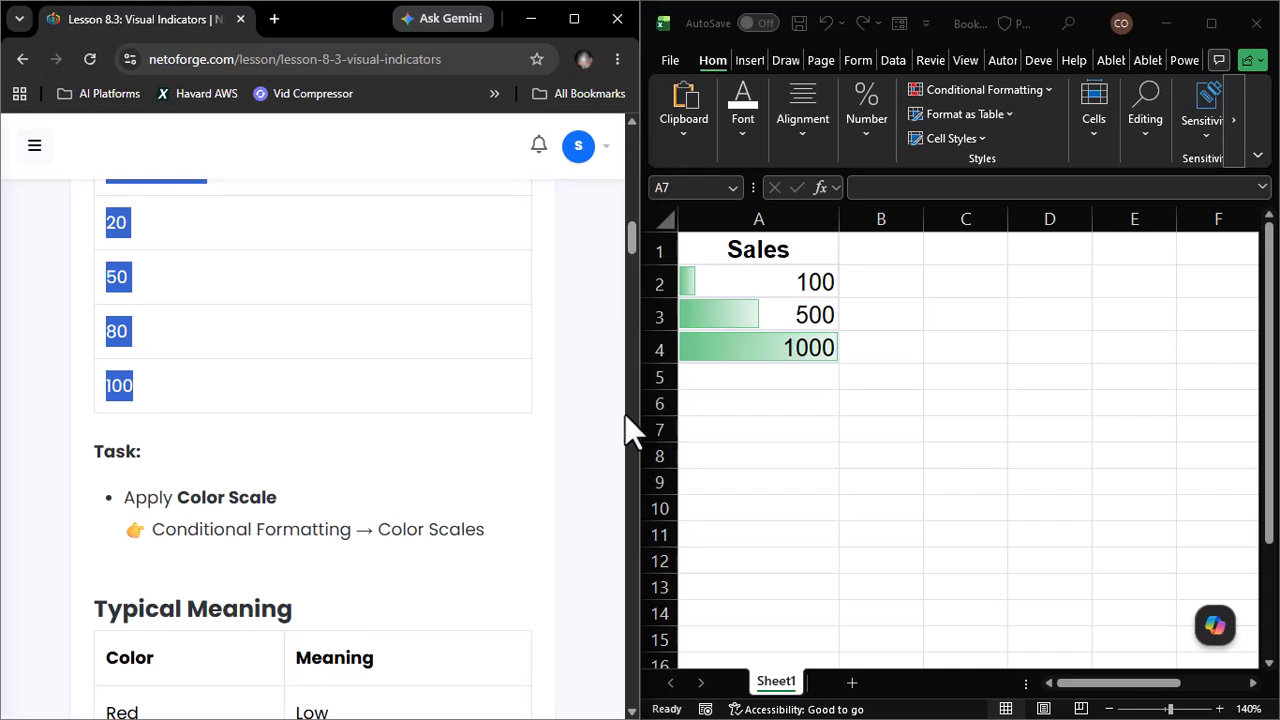
pyautogui.click(884, 362)
pyautogui.click(894, 243)
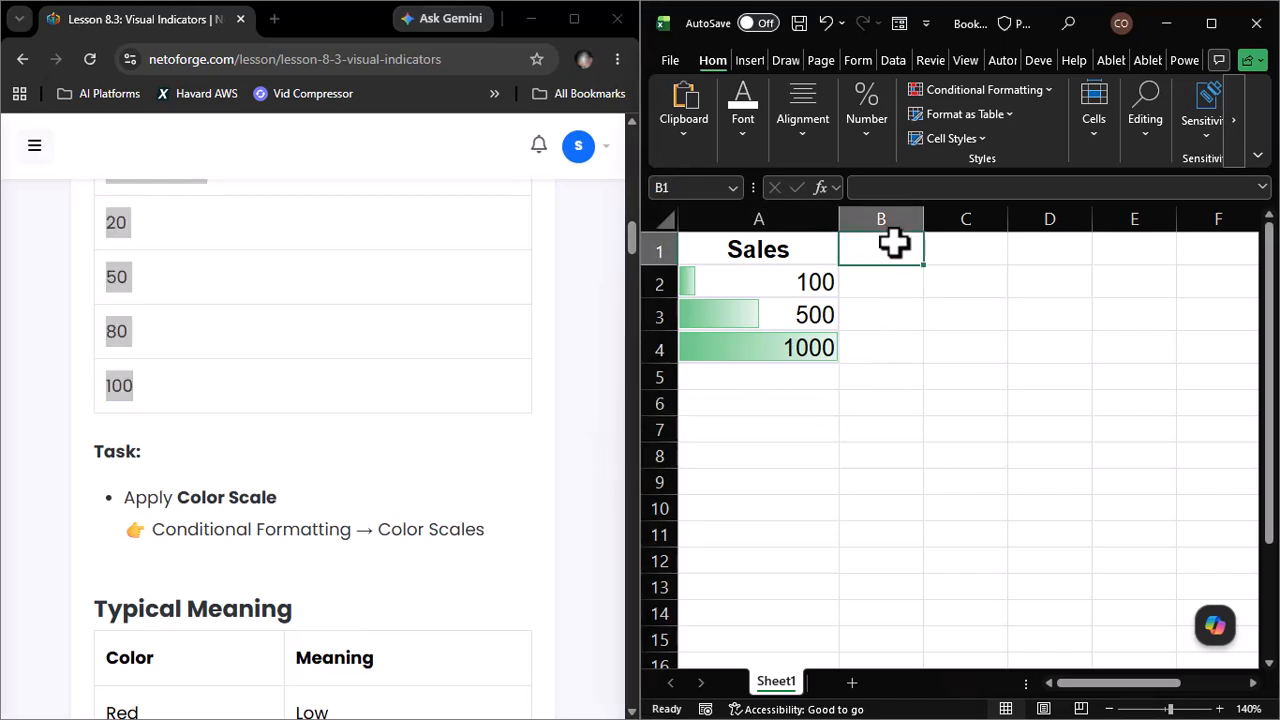
pyautogui.hotkey('ctrl', 'v')
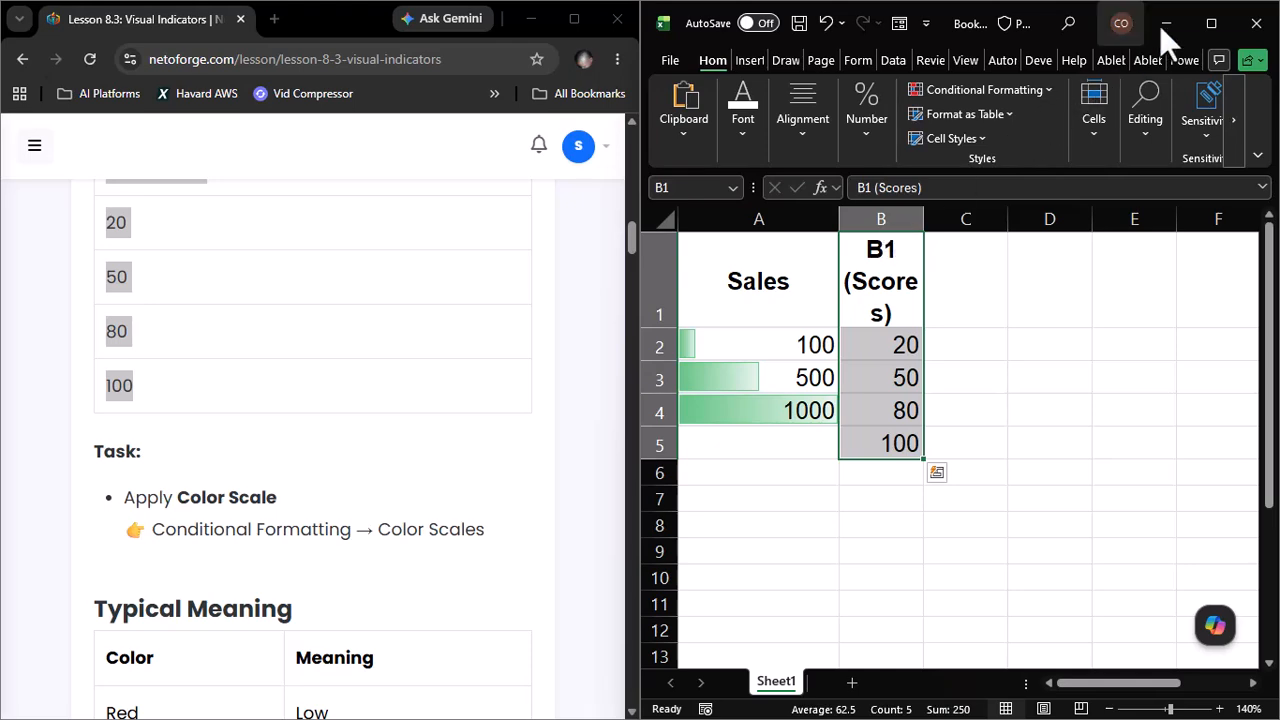
# Step: Apply the Green - Yellow - Red color scale to the scores in B2:B5
pyautogui.click(1214, 20)
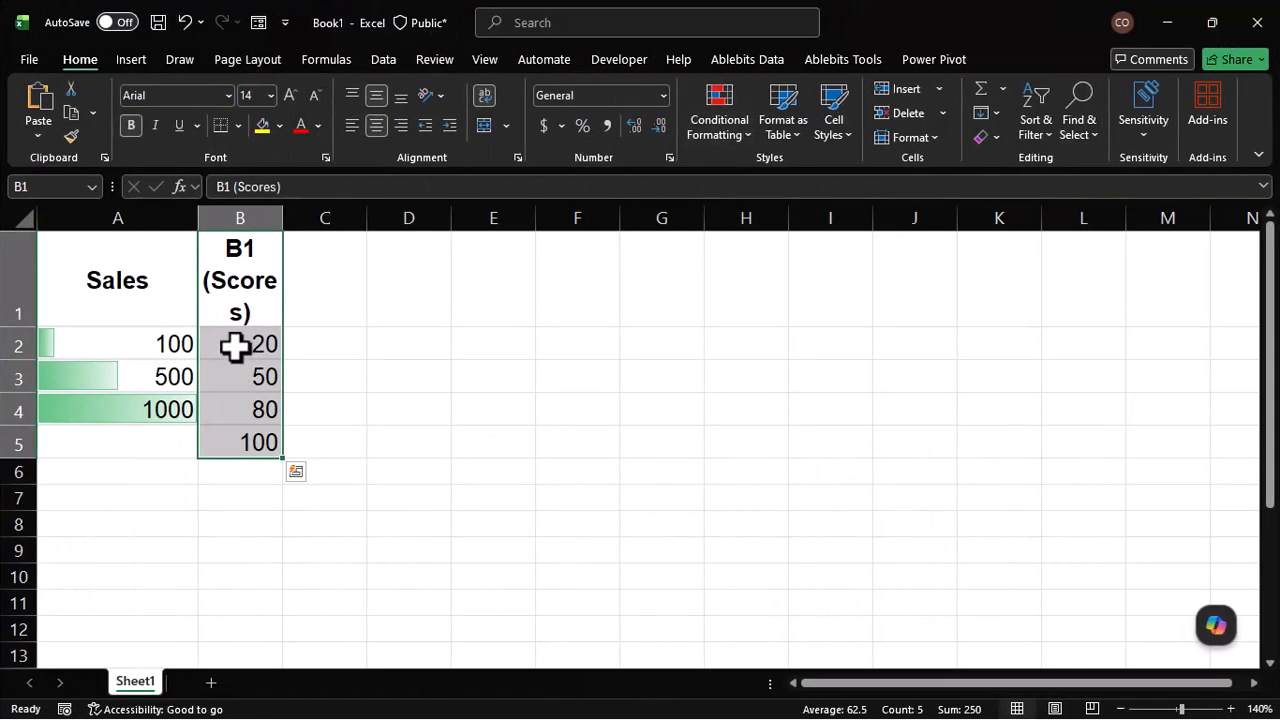
pyautogui.moveTo(234, 354); pyautogui.dragTo(240, 443)
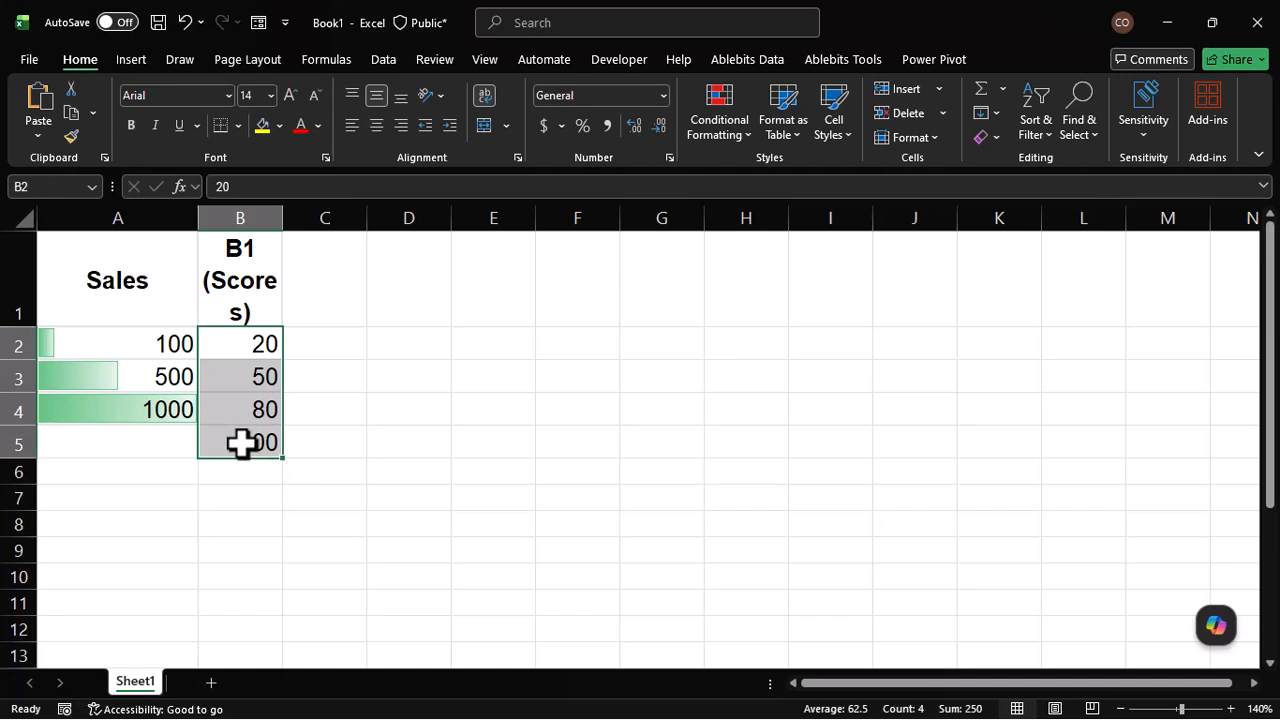
pyautogui.click(733, 143)
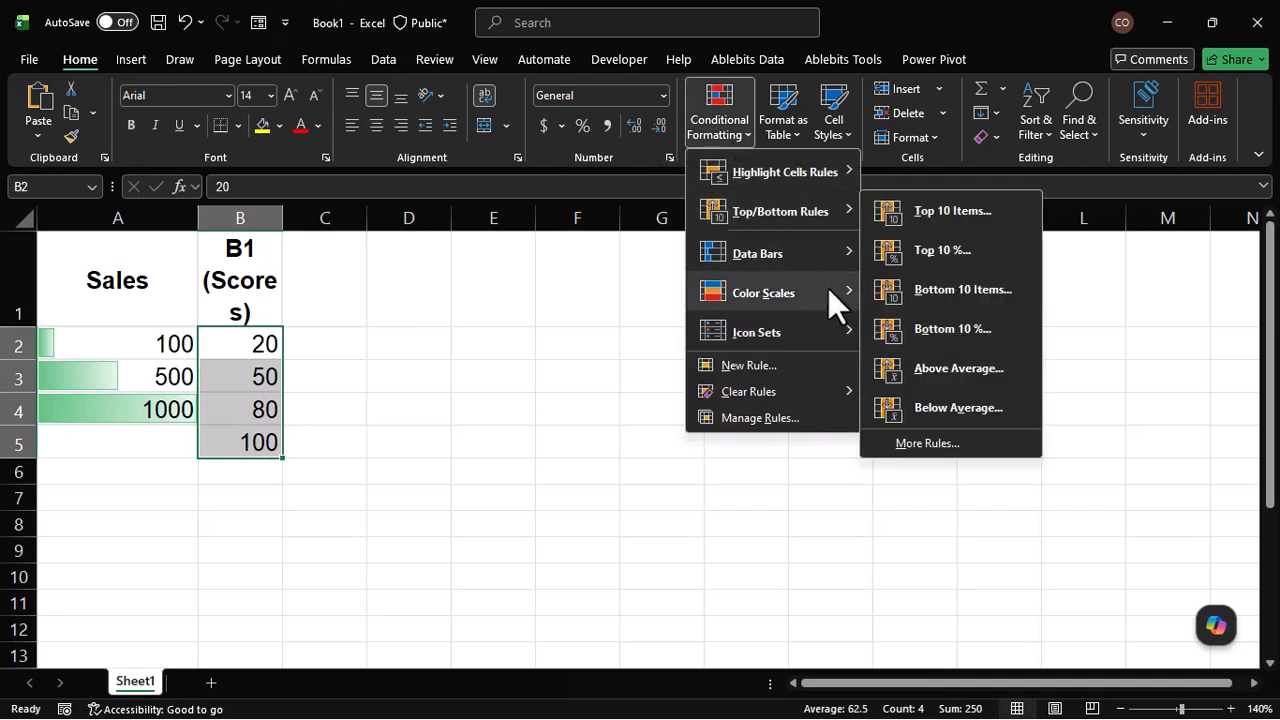
pyautogui.moveTo(829, 292)
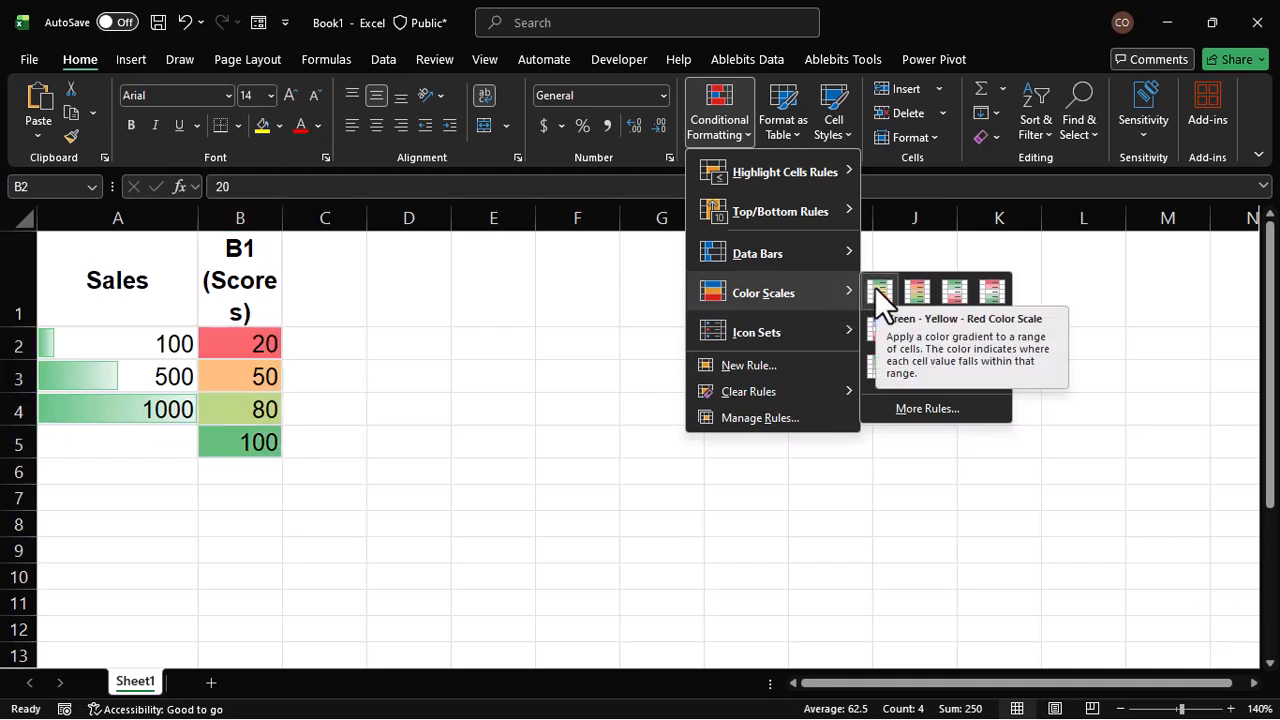
pyautogui.click(877, 292)
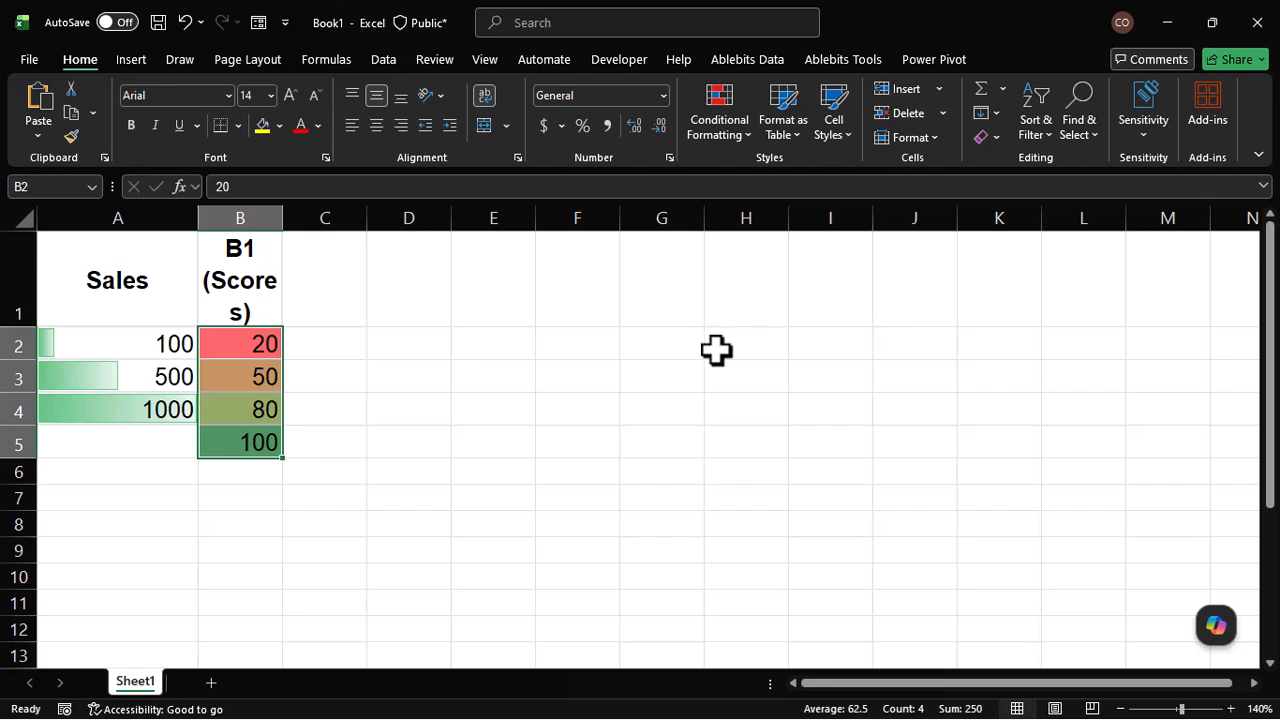
pyautogui.click(262, 408)
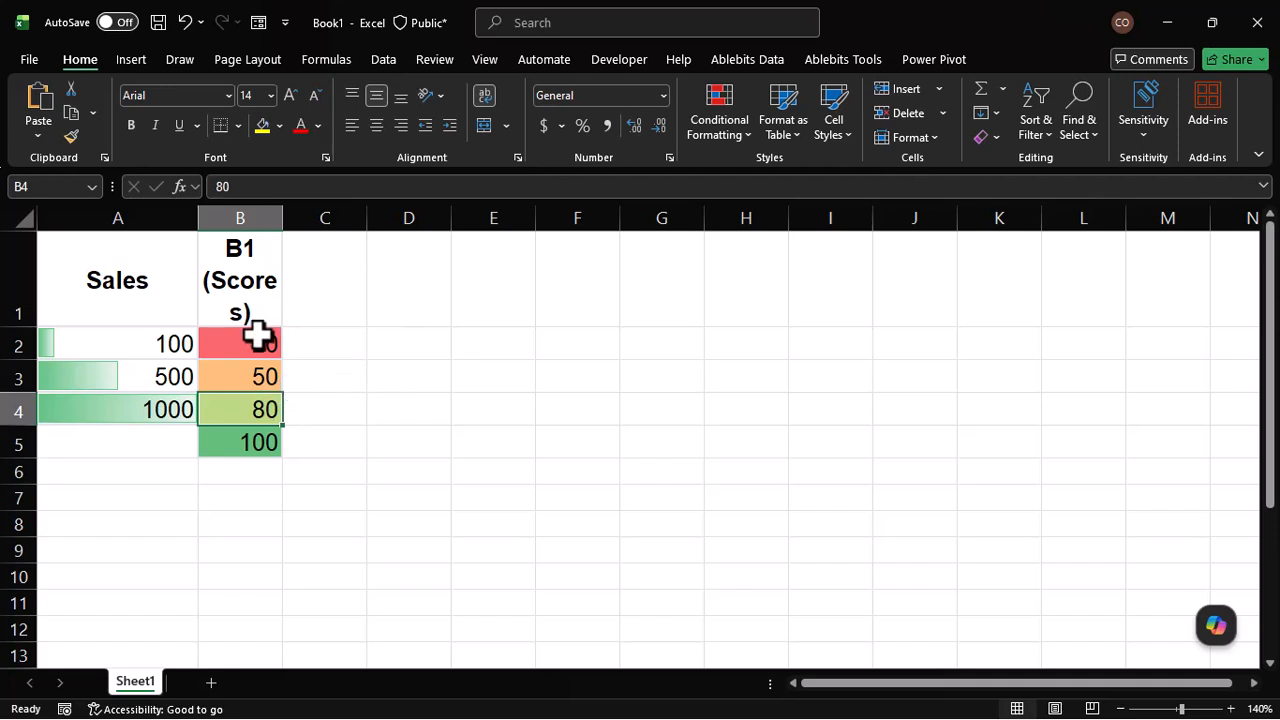
# Step: Preview alternative color scales such as Red - White - Blue on the scores in B2:B5 without applying one
pyautogui.moveTo(258, 338); pyautogui.dragTo(258, 444)
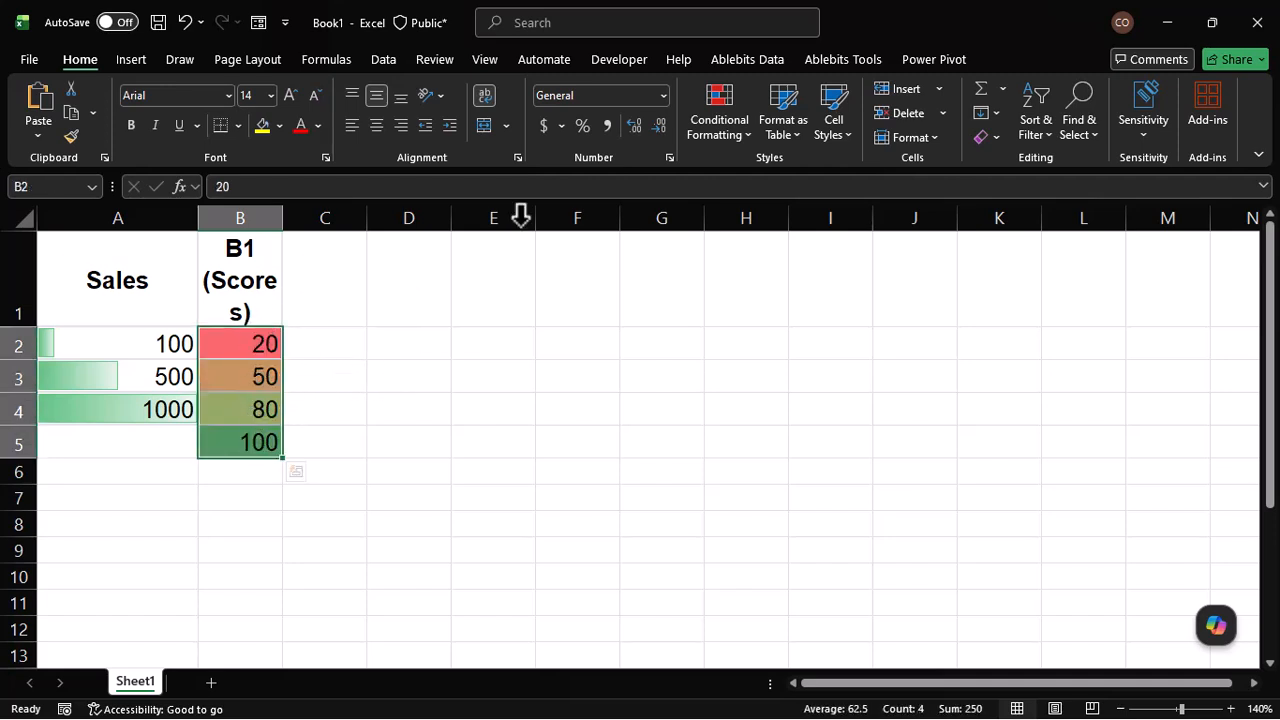
pyautogui.click(728, 140)
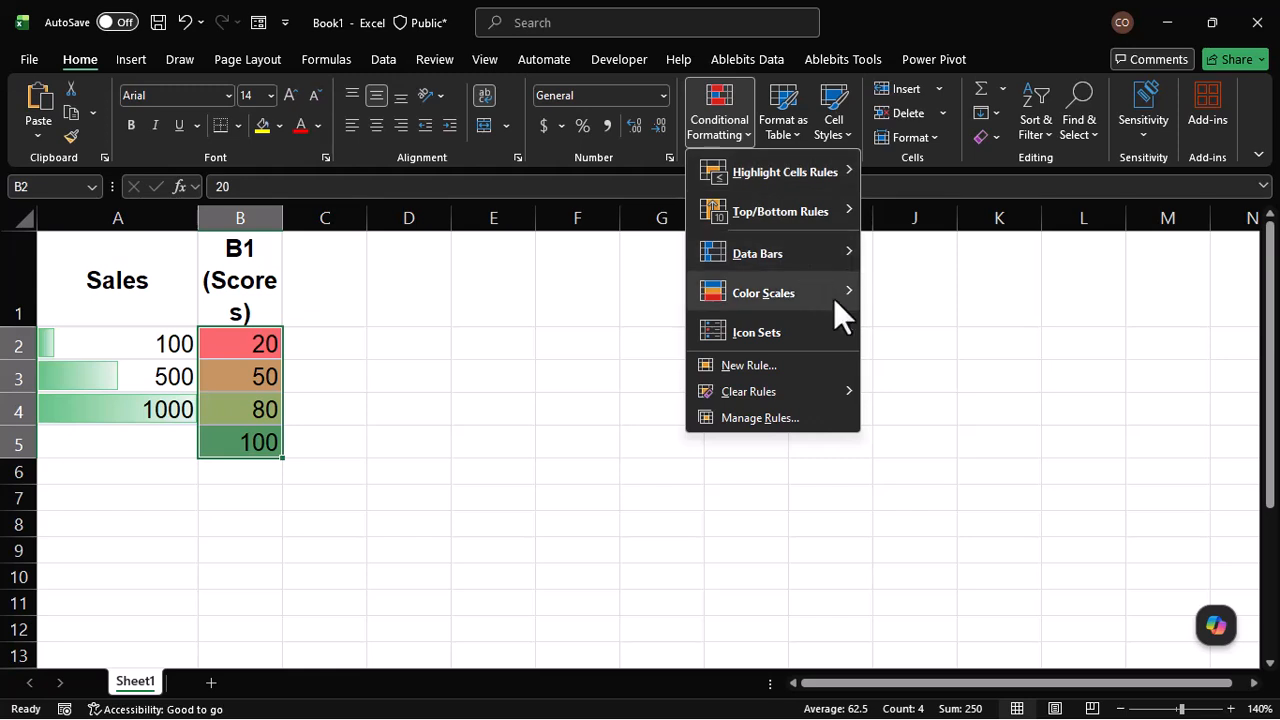
pyautogui.moveTo(838, 316)
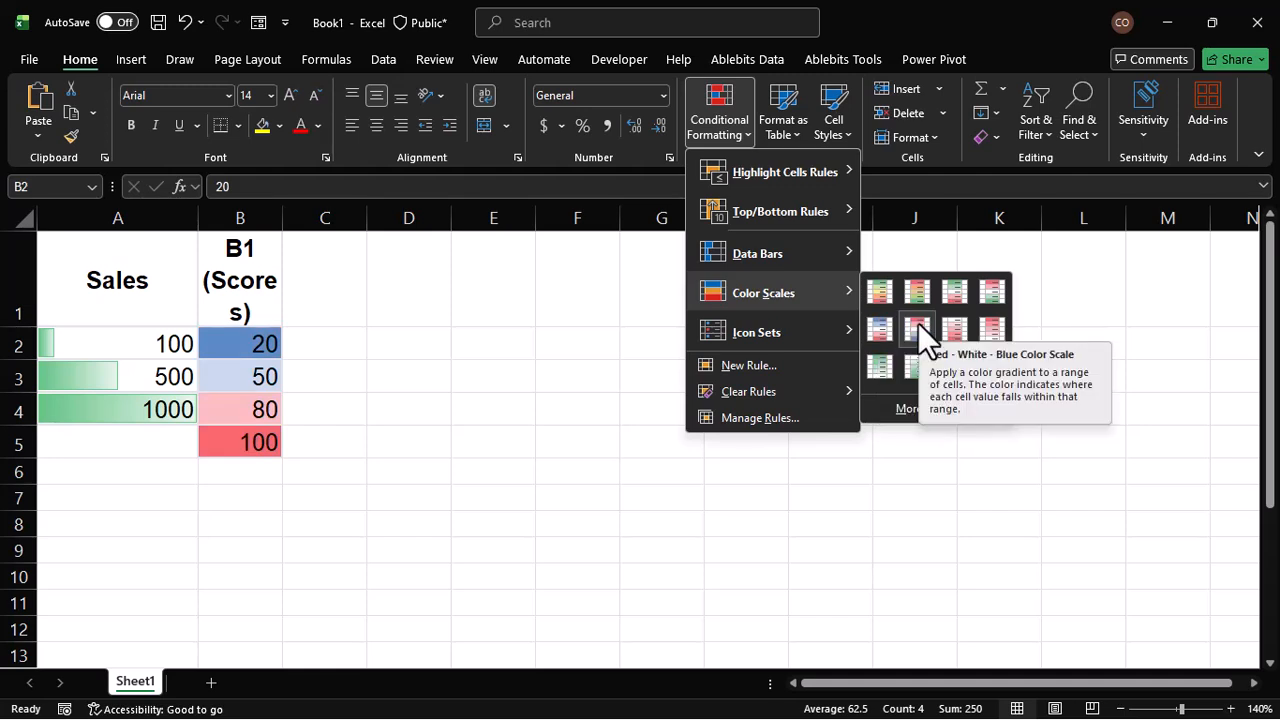
pyautogui.click(556, 350)
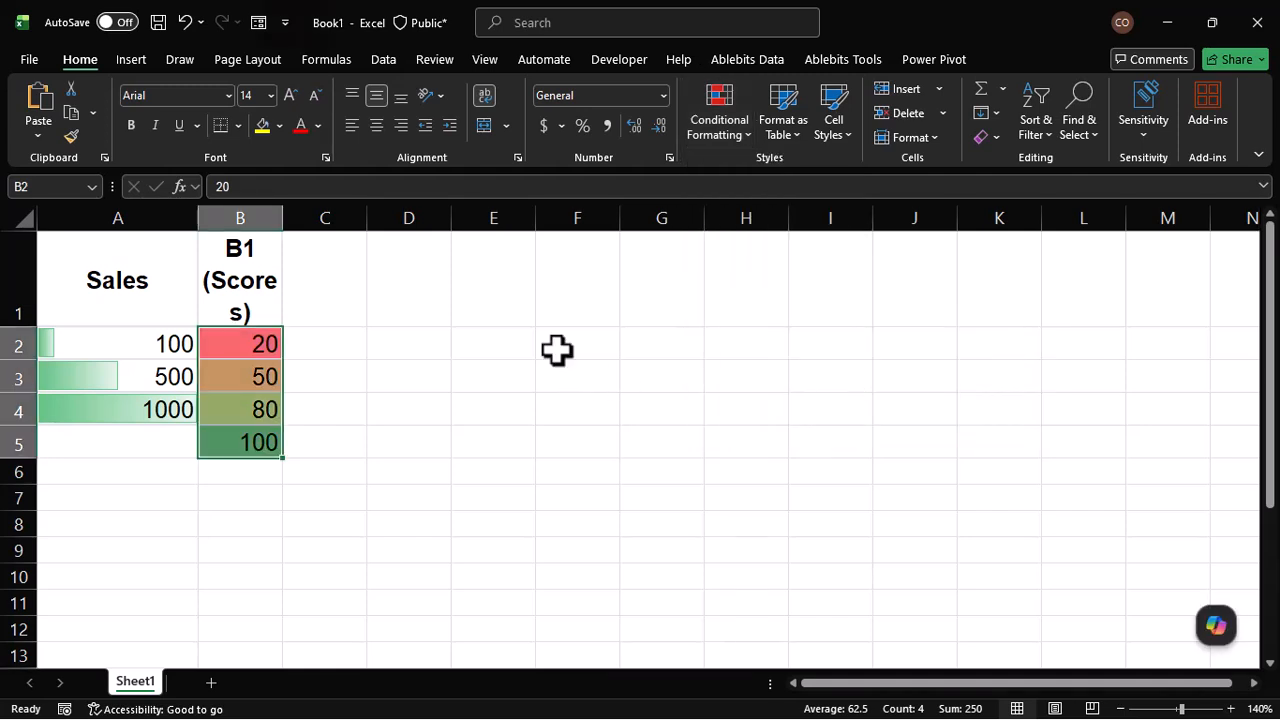
# Step: Copy the Performance example table from the Icon Sets section of the lesson page and paste it into Excel at cell C1
pyautogui.press('super+Right')
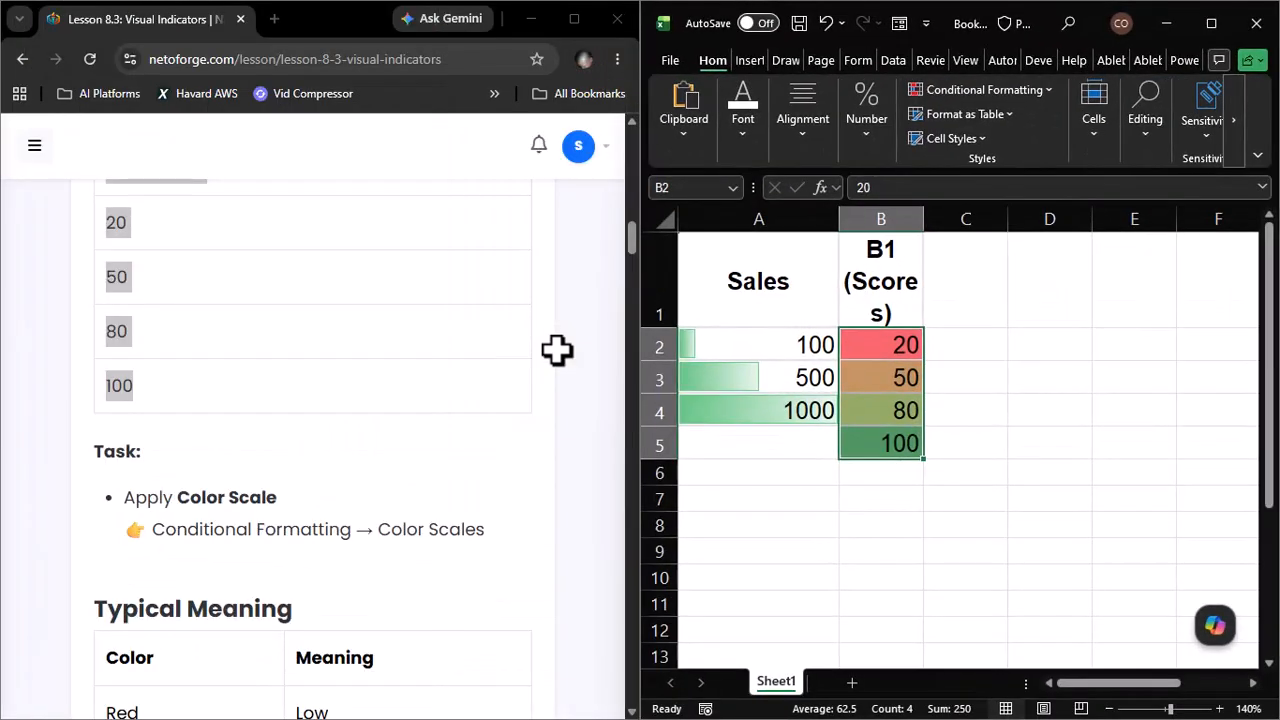
pyautogui.click(304, 502)
pyautogui.scroll(-4, 304, 502)
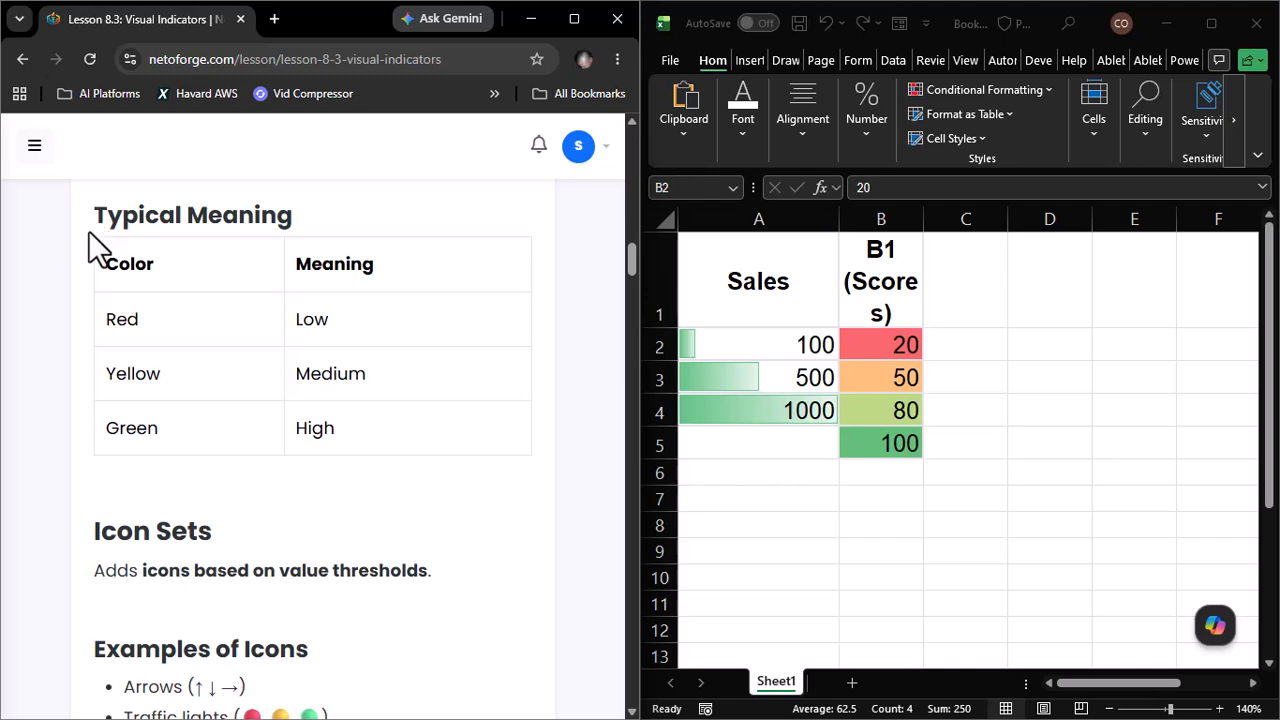
pyautogui.scroll(-5, 219, 482)
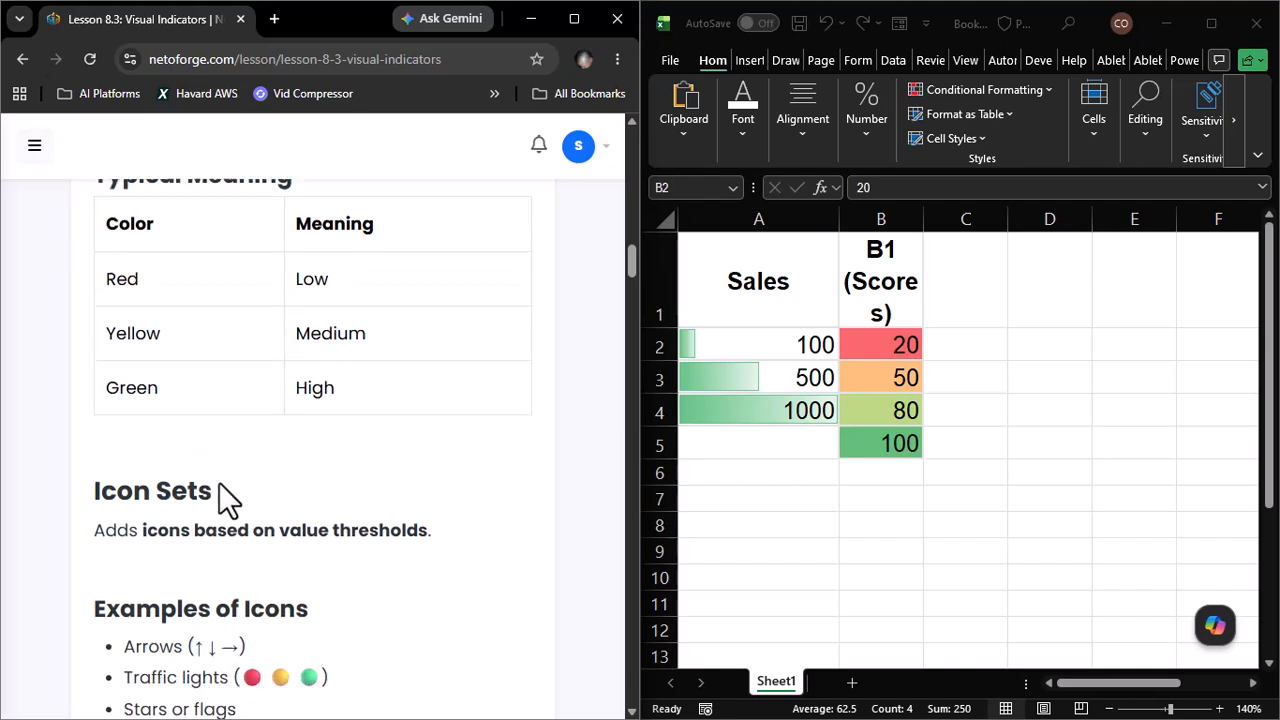
pyautogui.scroll(-3, 219, 482)
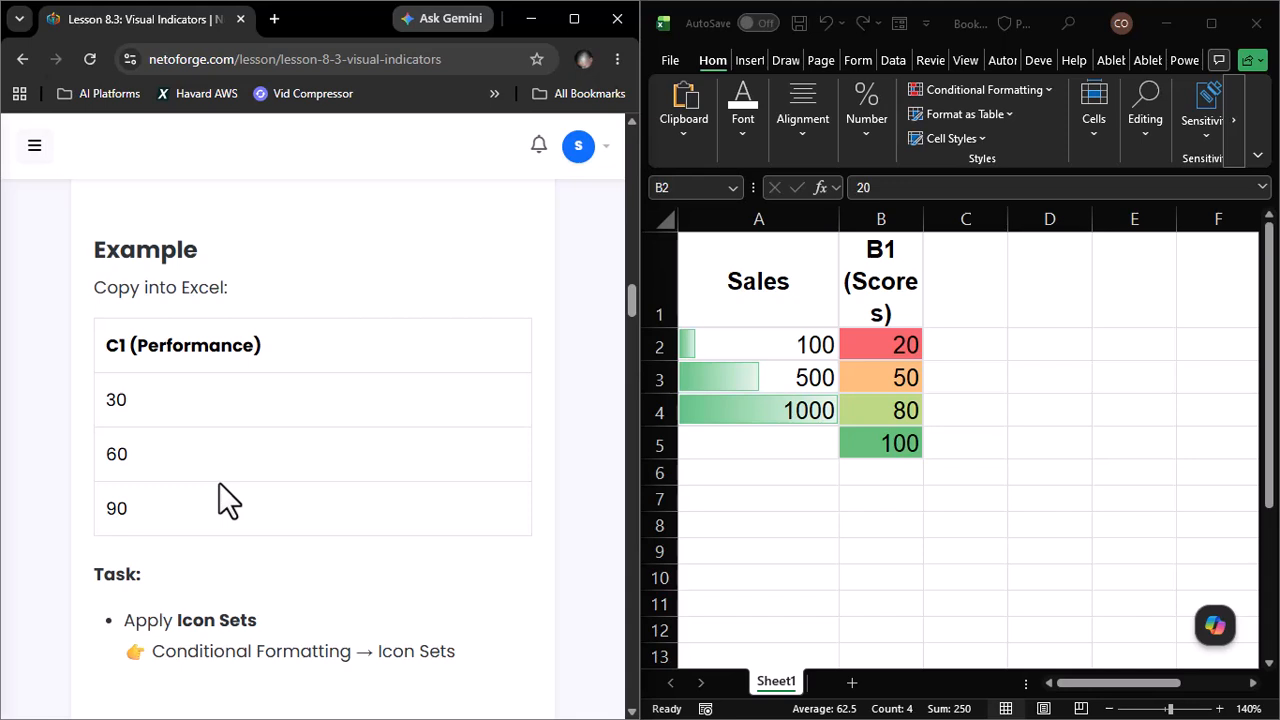
pyautogui.scroll(-2, 219, 482)
pyautogui.scroll(2, 219, 482)
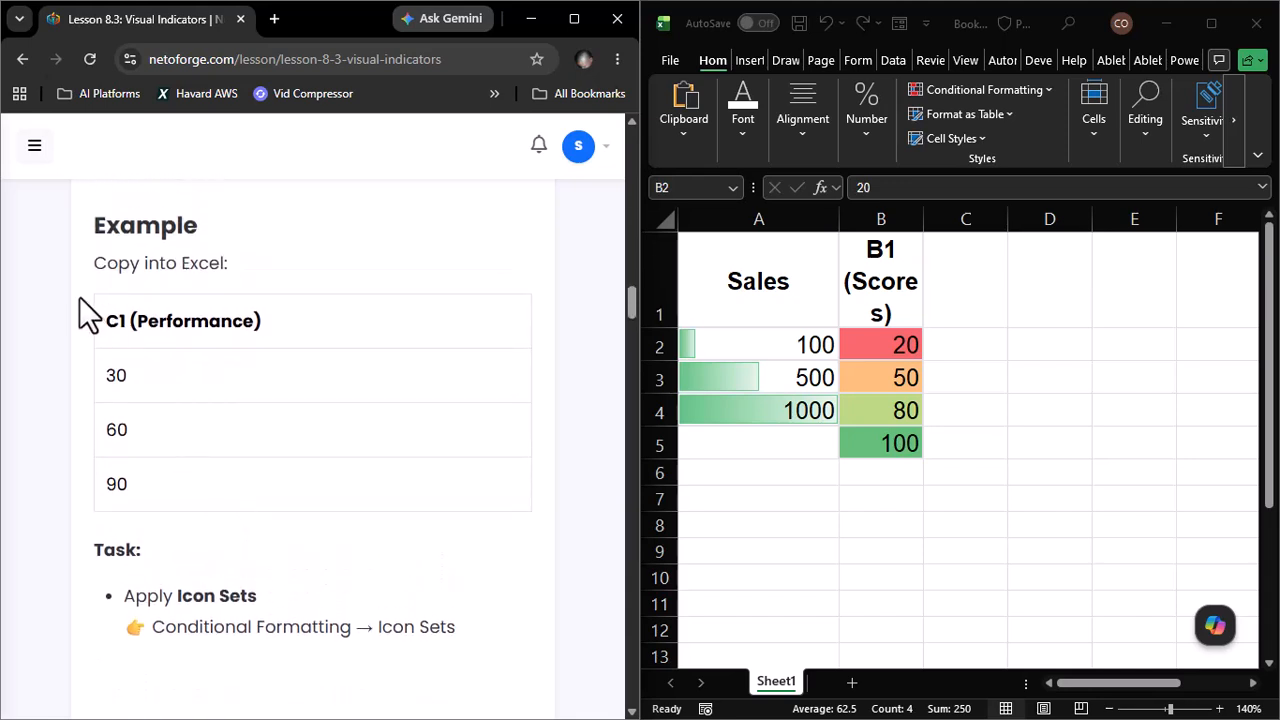
pyautogui.moveTo(81, 300); pyautogui.dragTo(245, 505)
pyautogui.hotkey('ctrl', 'c')
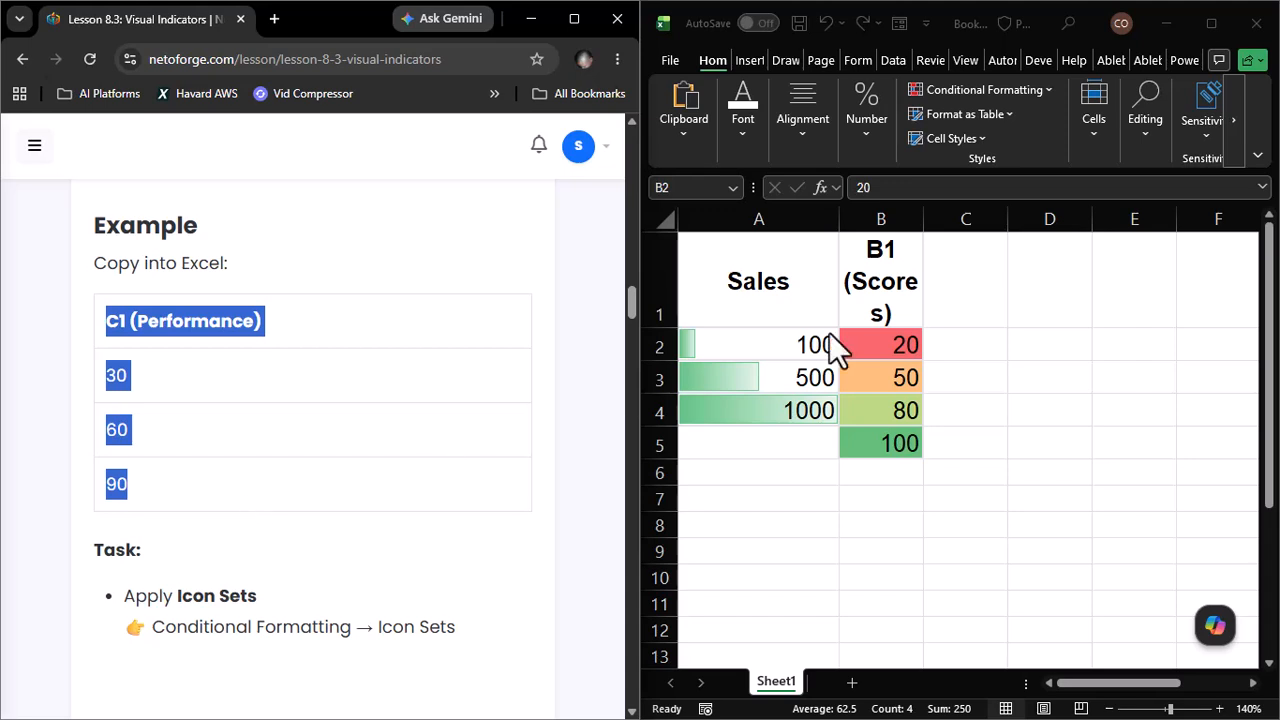
pyautogui.click(962, 293)
pyautogui.hotkey('ctrl', 'v')
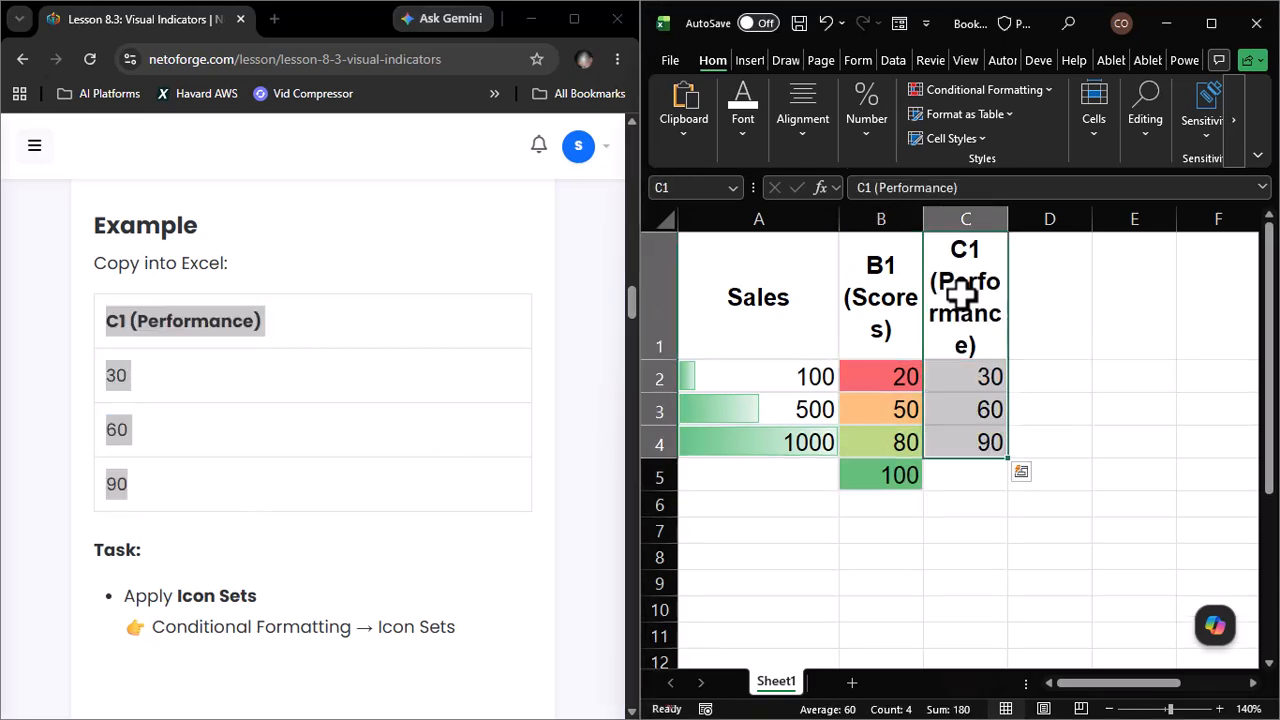
# Step: Apply the directional 3 Arrows (Colored) icon set to the performance values in C2:C4
pyautogui.click(1212, 22)
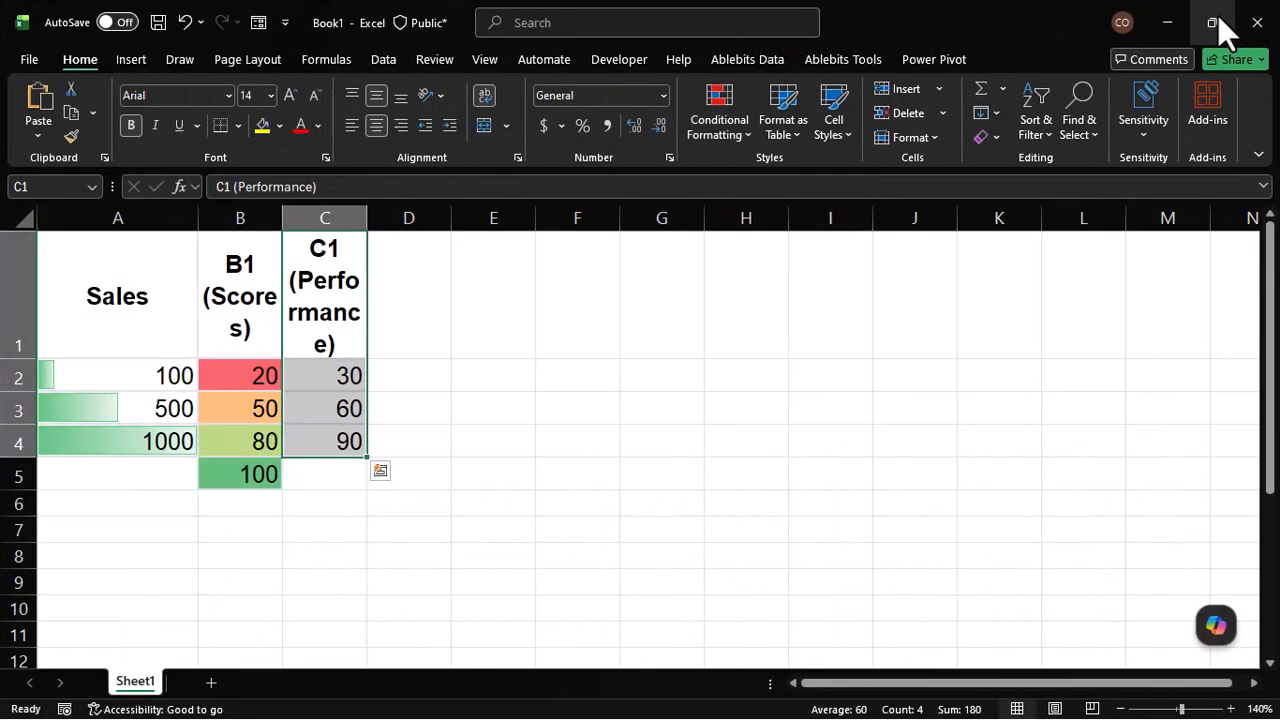
pyautogui.click(744, 135)
pyautogui.click(439, 340)
pyautogui.moveTo(358, 372); pyautogui.dragTo(346, 443)
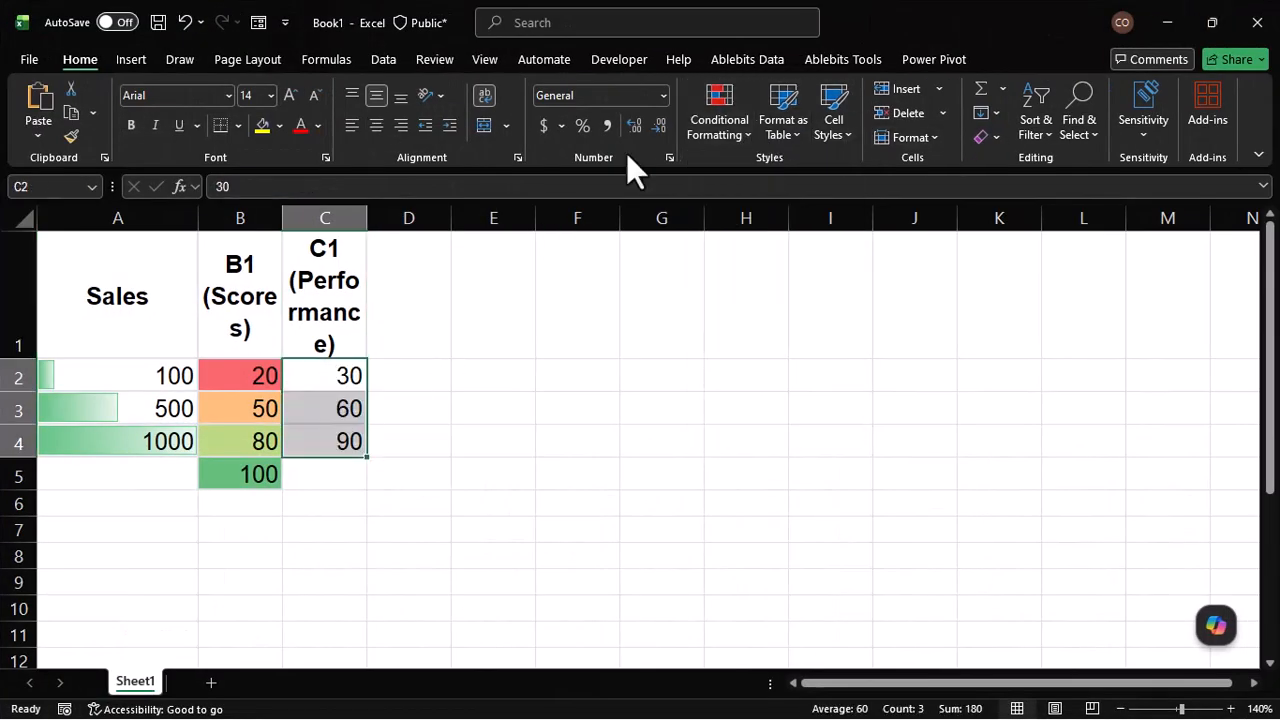
pyautogui.click(733, 140)
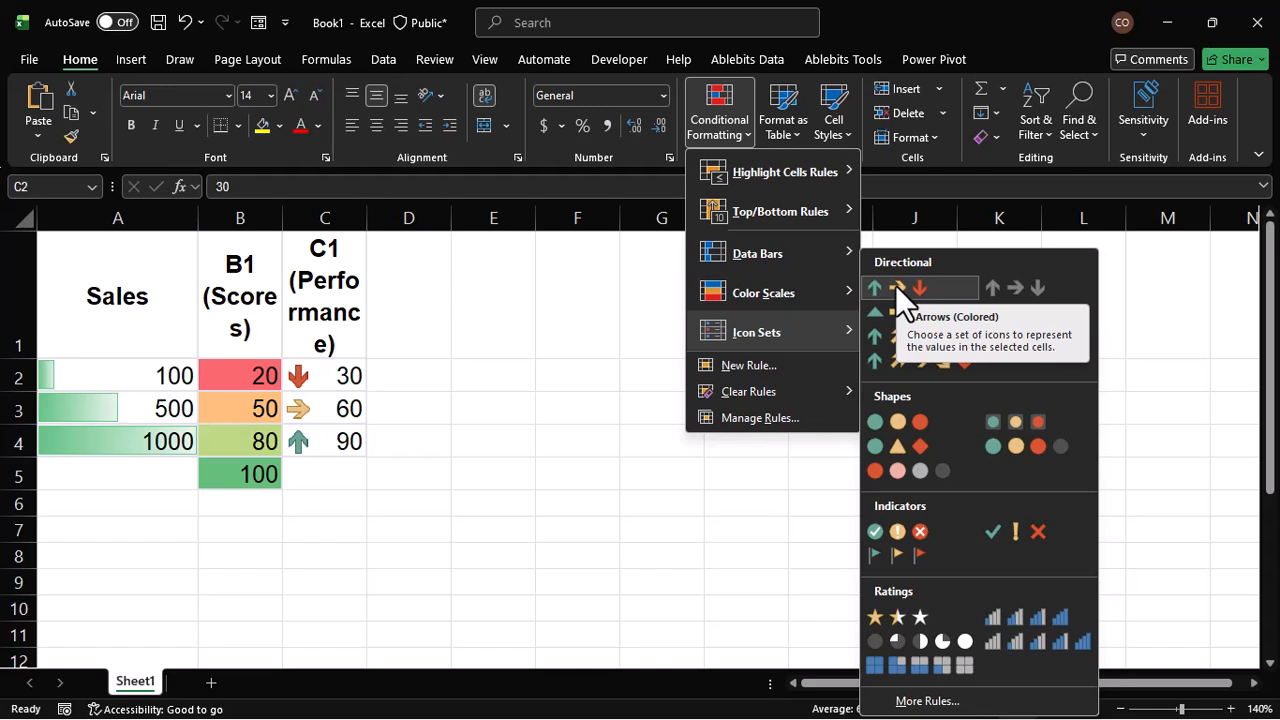
pyautogui.click(895, 287)
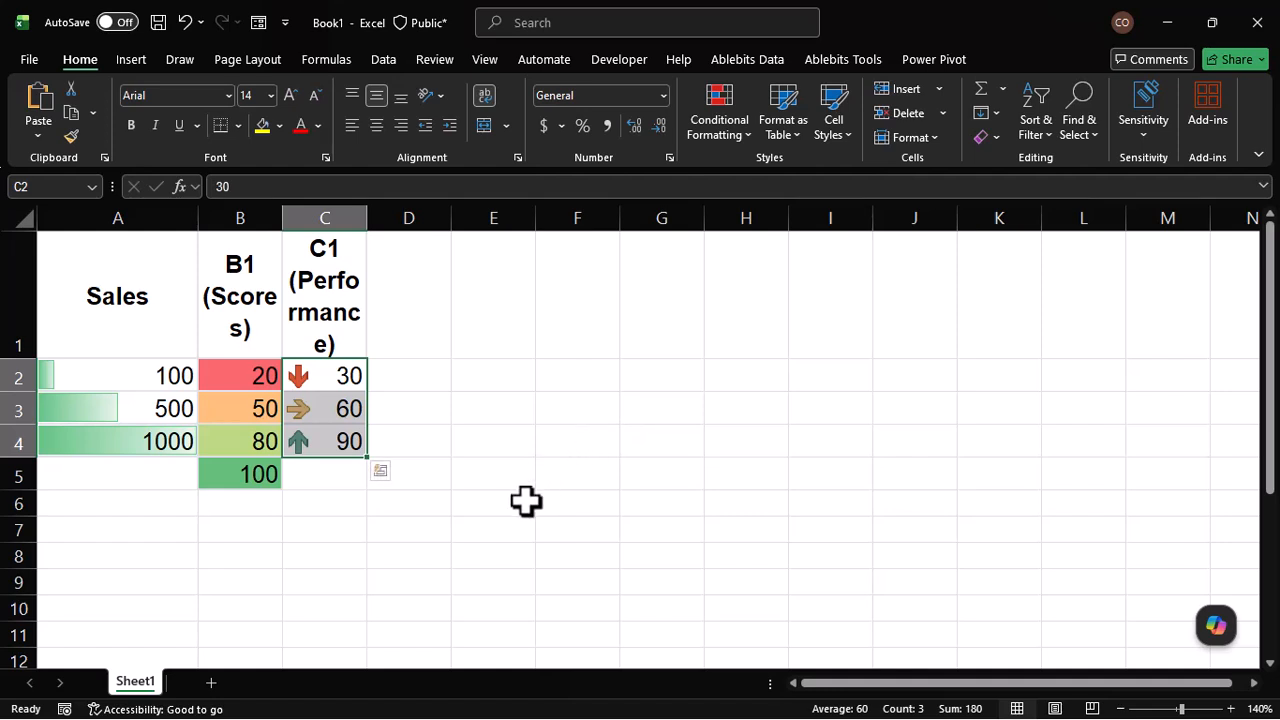
pyautogui.click(525, 501)
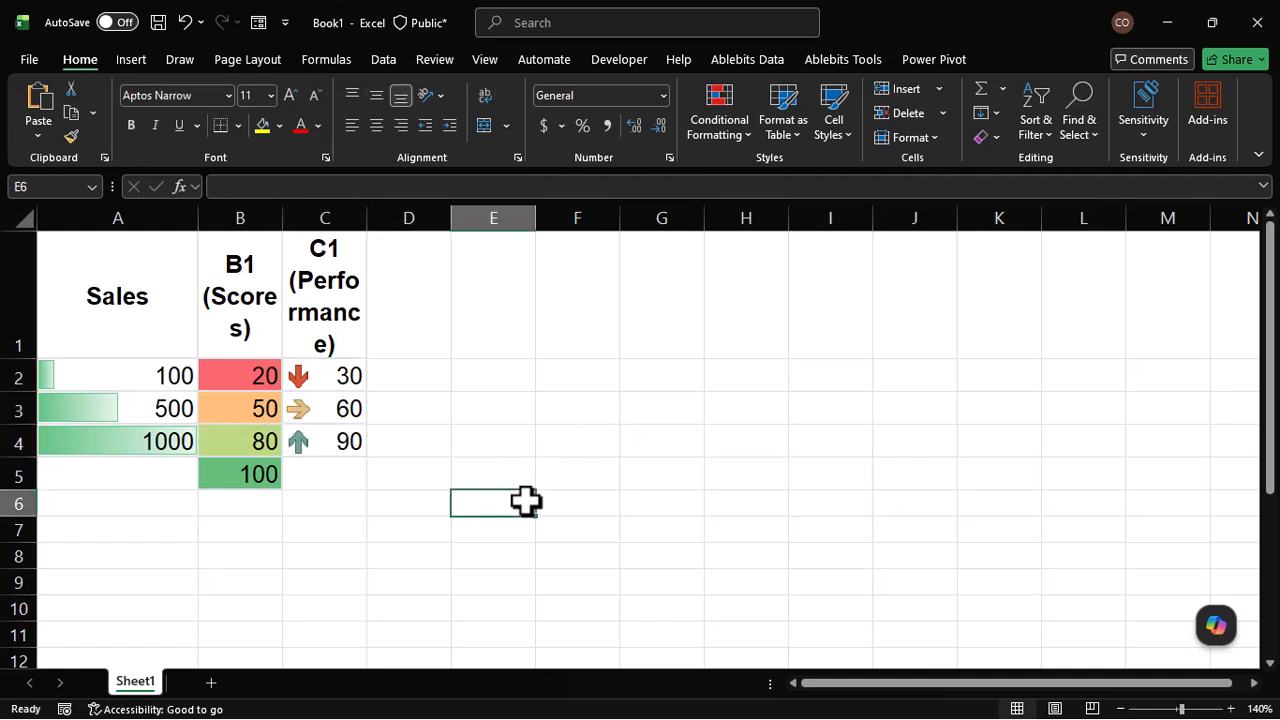
# Step: Read through the Mini Interactive Workbook on the lesson page, examining the tables and tasks of Steps 1 to 5
pyautogui.press('super+Right')
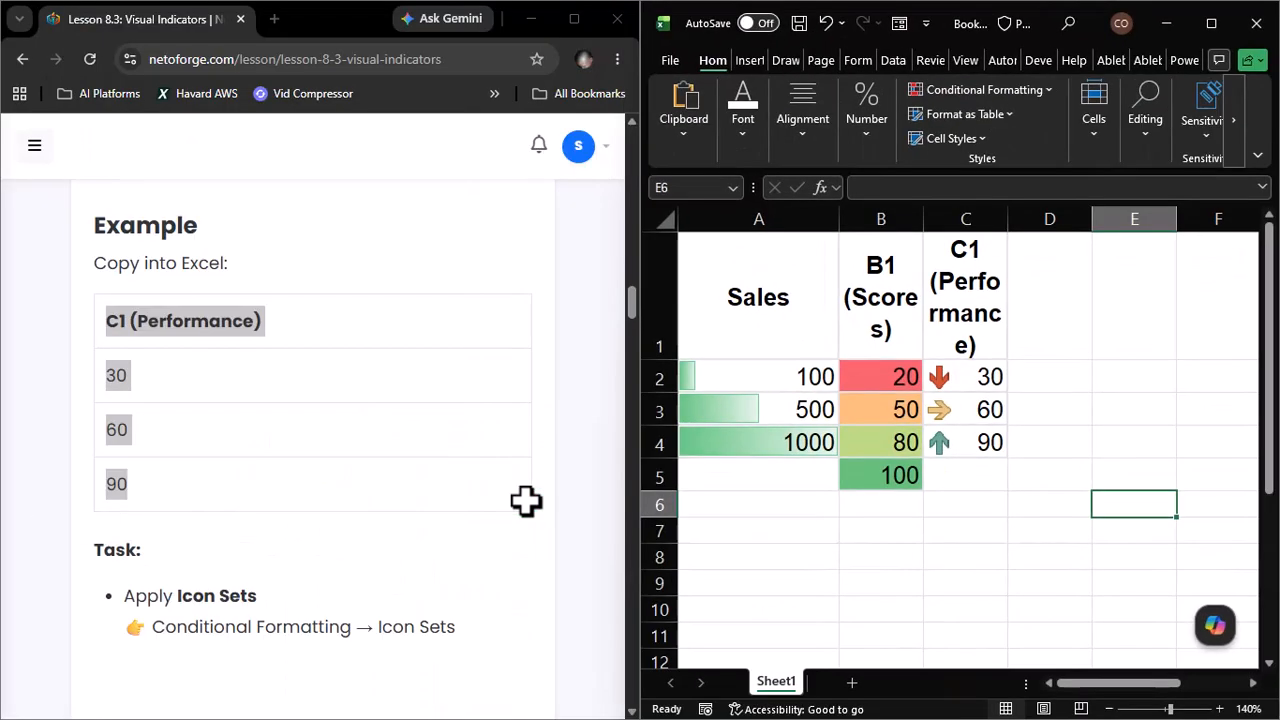
pyautogui.click(303, 510)
pyautogui.scroll(-3, 303, 510)
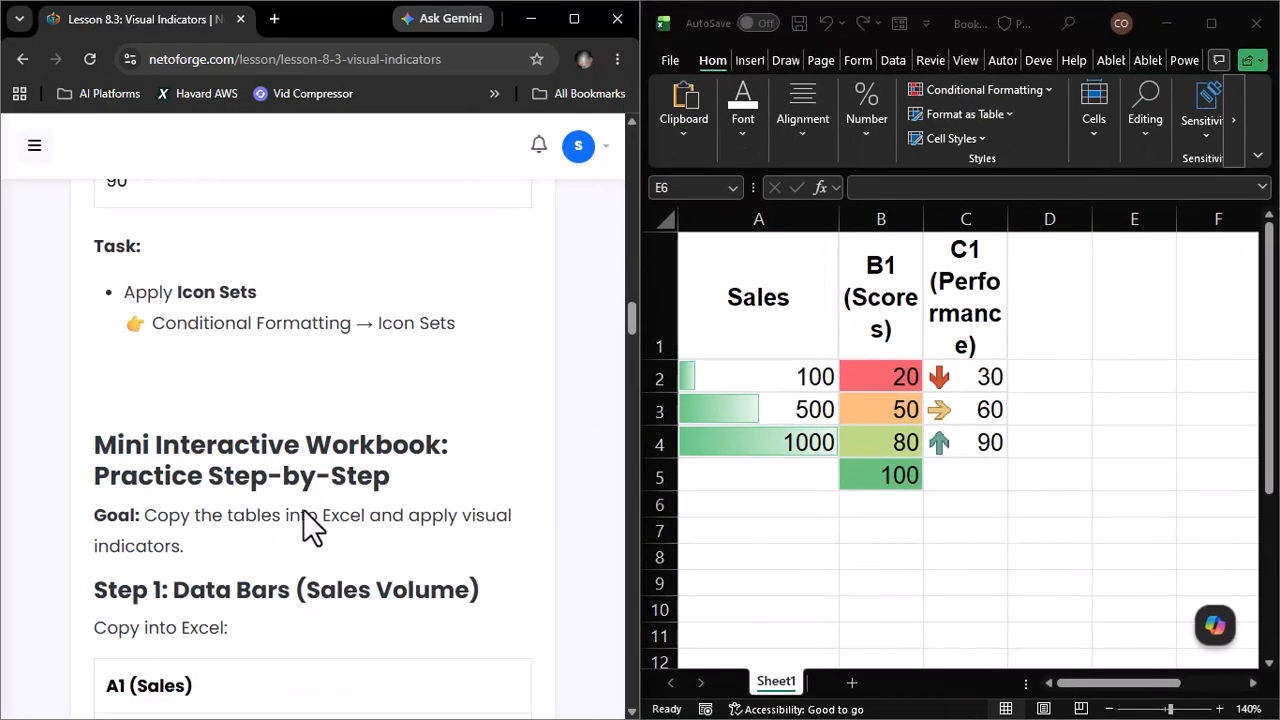
pyautogui.scroll(-3, 303, 510)
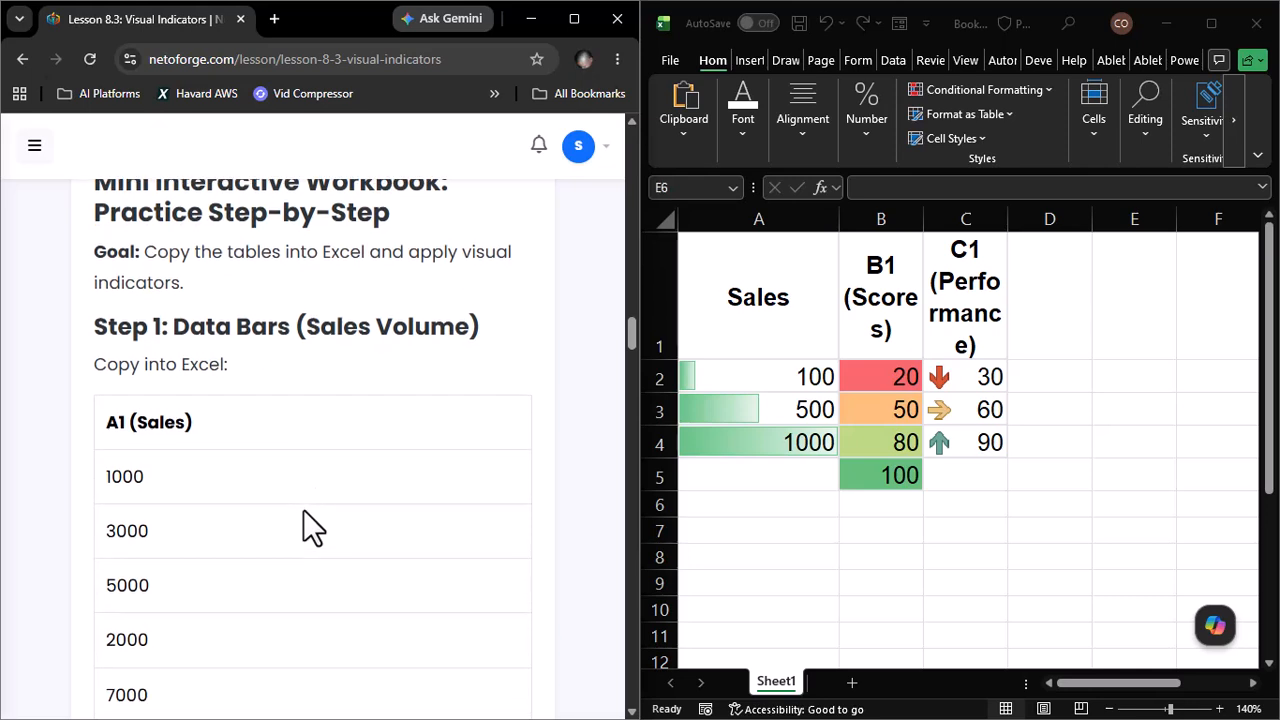
pyautogui.scroll(1, 303, 509)
pyautogui.scroll(-3, 303, 512)
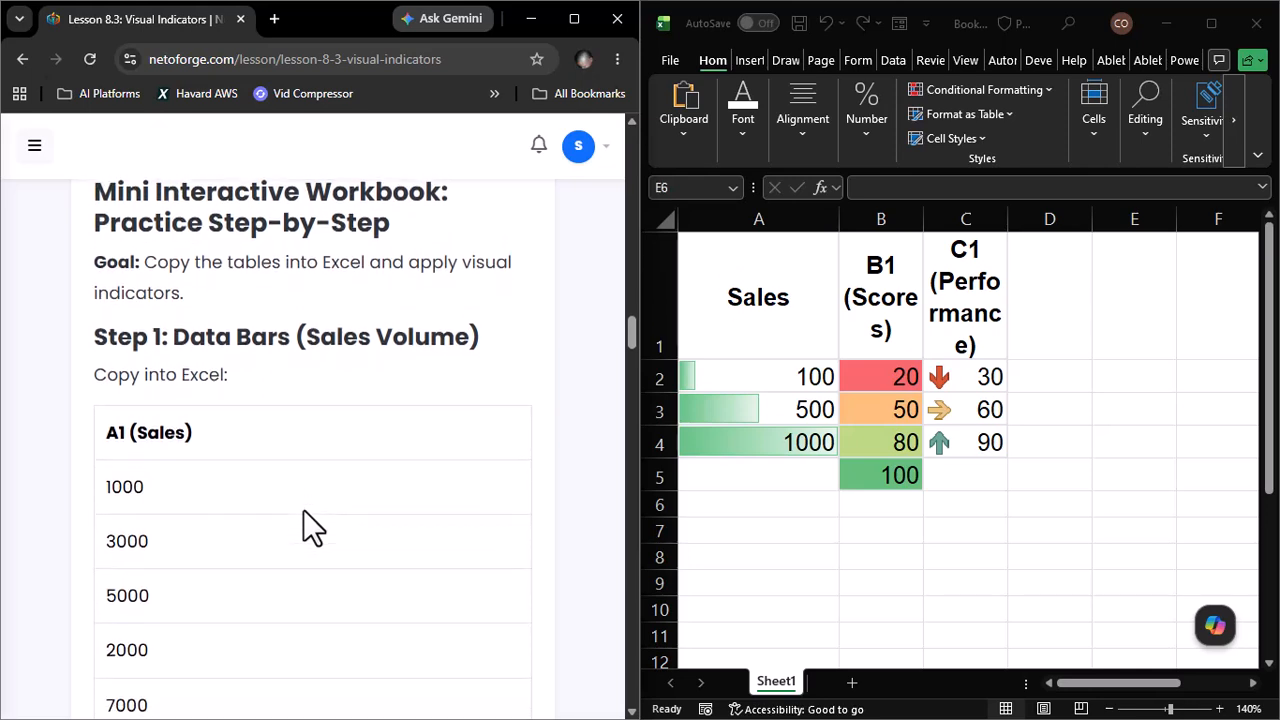
pyautogui.scroll(-2, 303, 509)
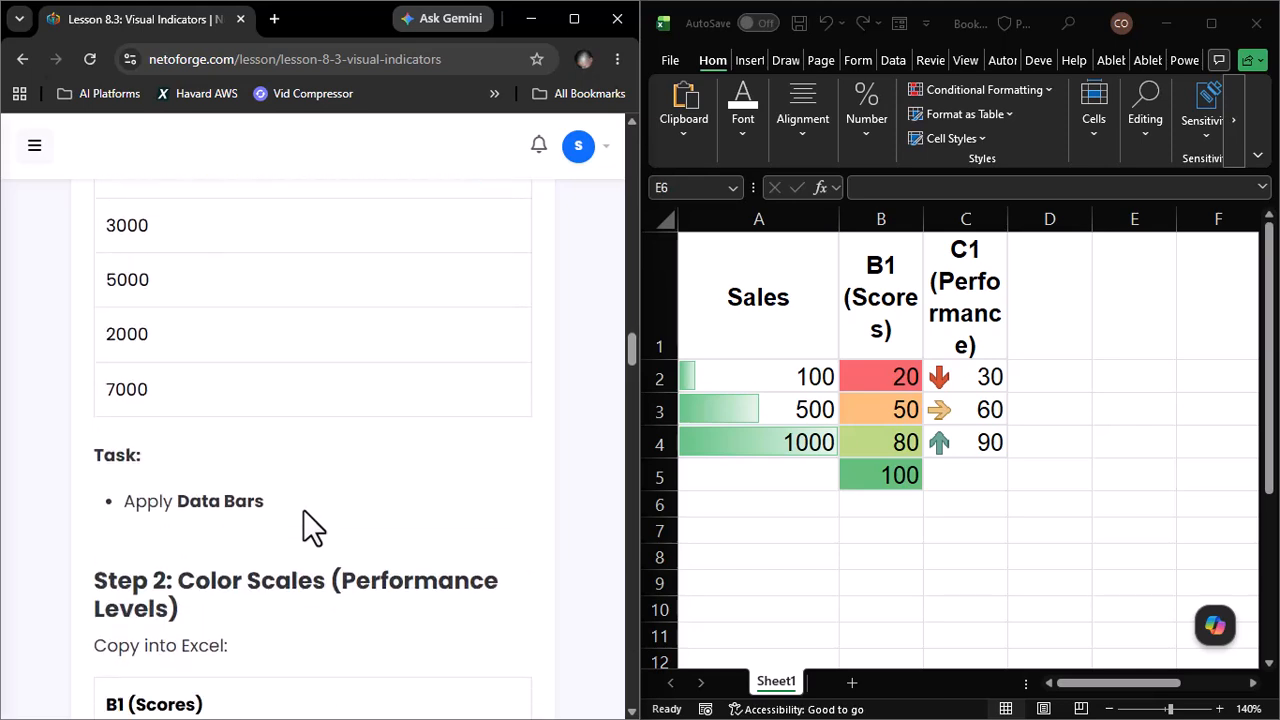
pyautogui.scroll(-2, 303, 509)
pyautogui.scroll(-4, 303, 509)
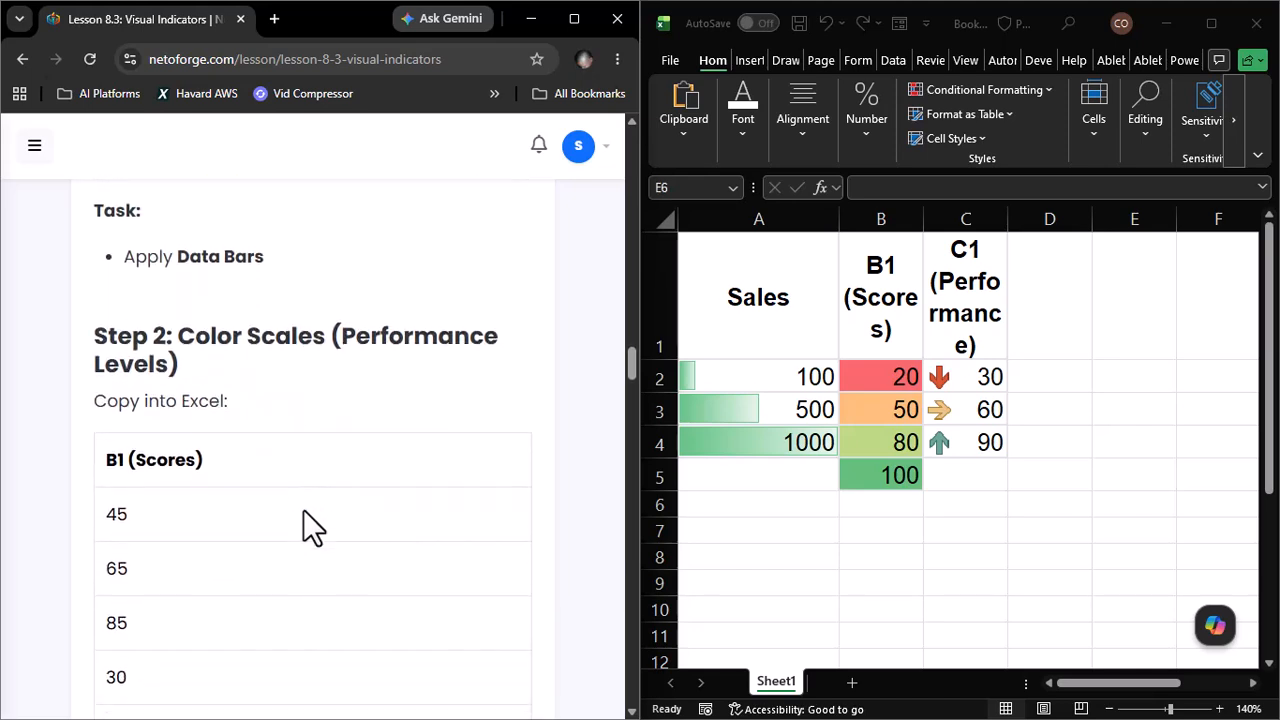
pyautogui.scroll(-4, 303, 509)
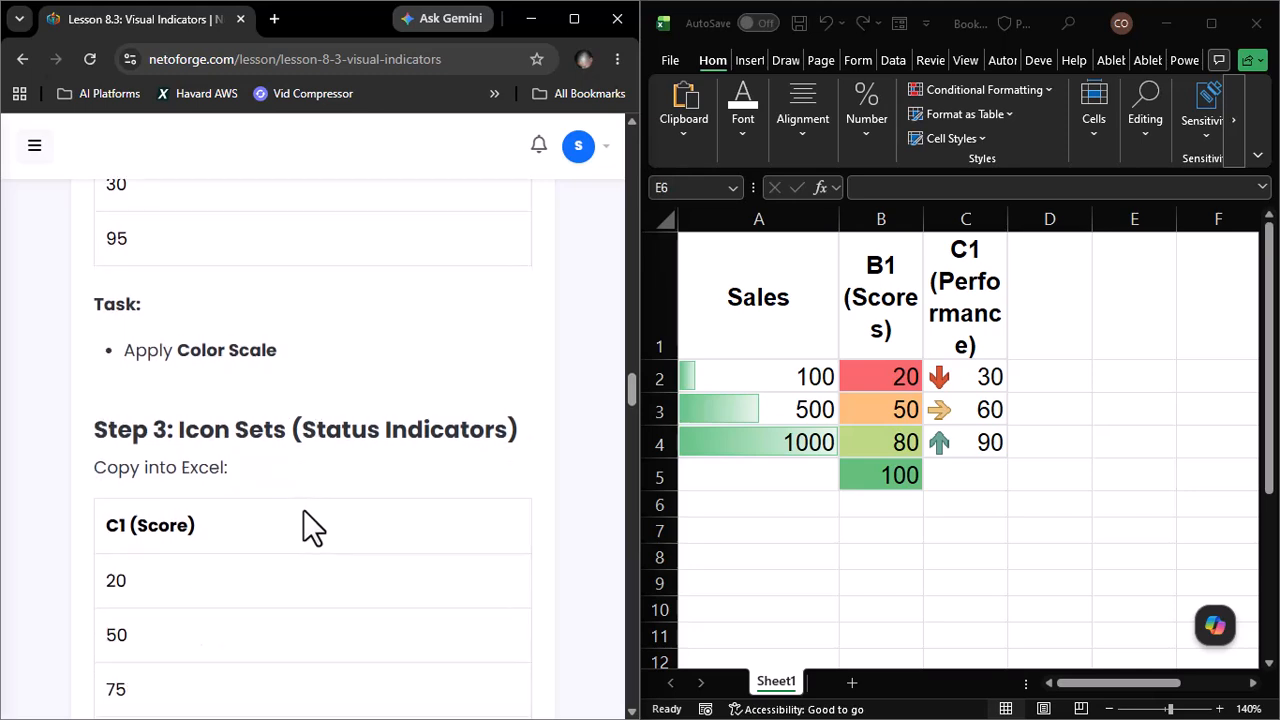
pyautogui.scroll(-4, 303, 509)
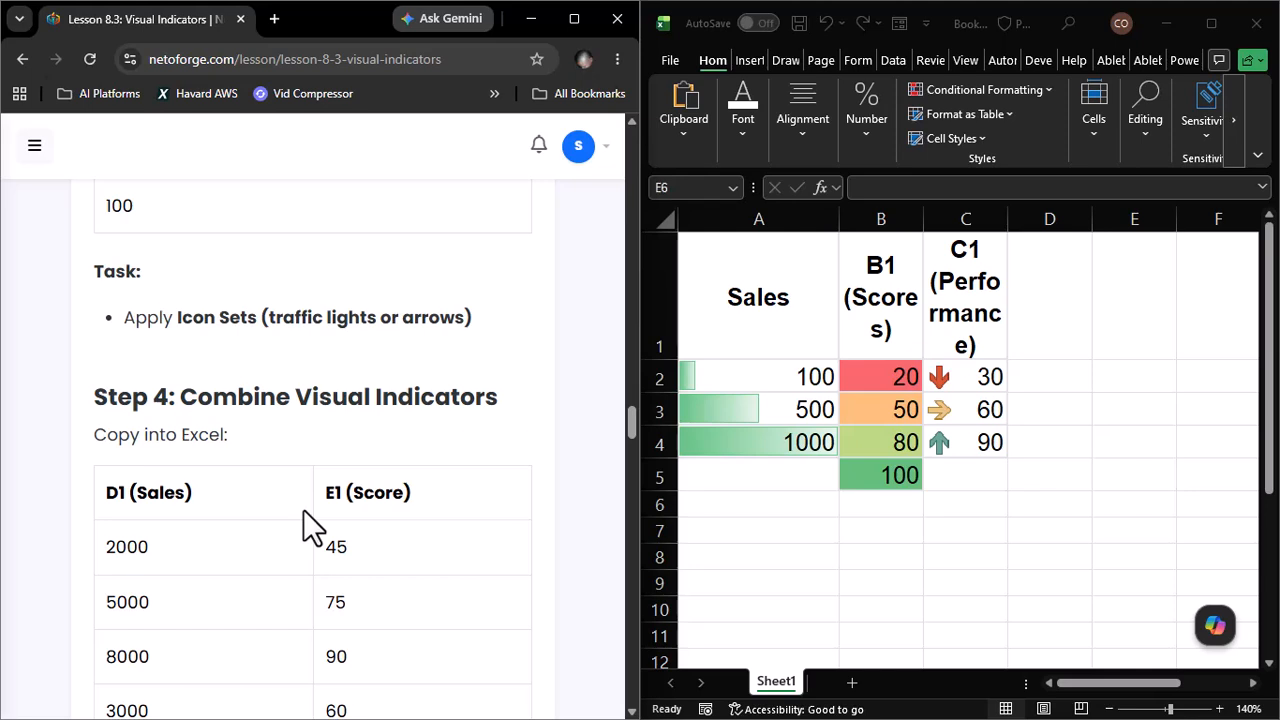
pyautogui.scroll(-6, 303, 509)
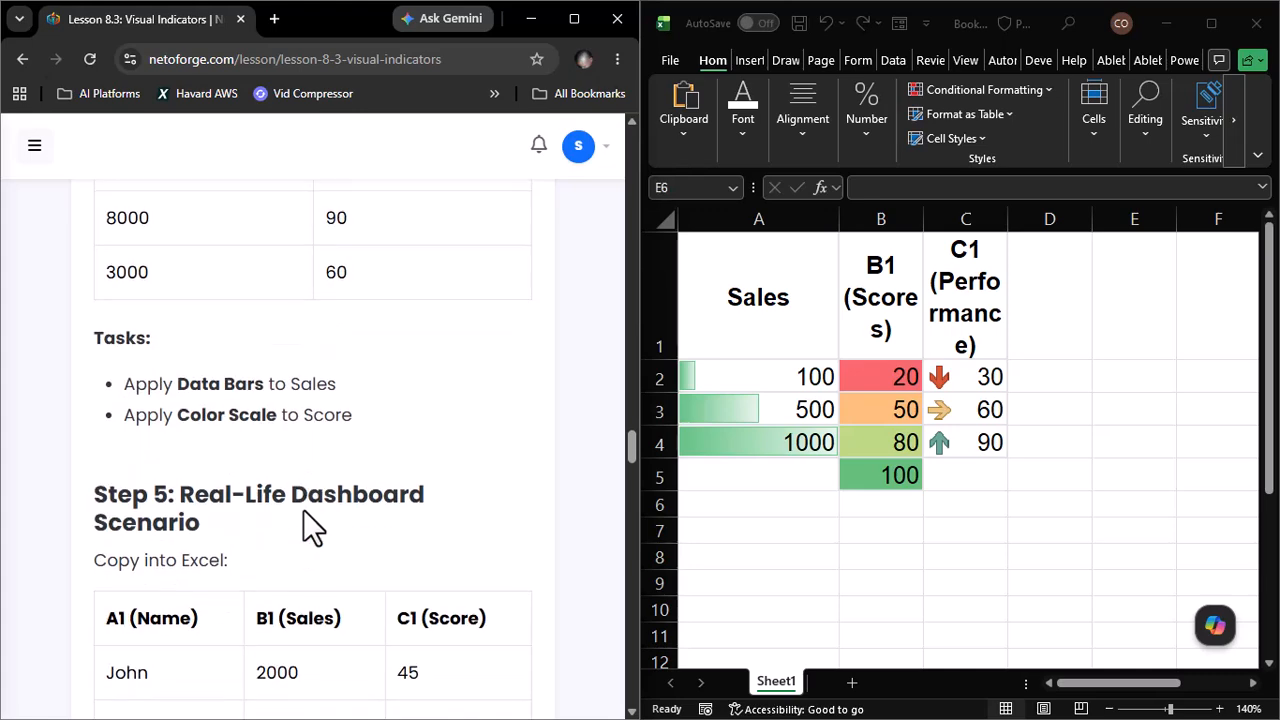
pyautogui.scroll(-2, 303, 509)
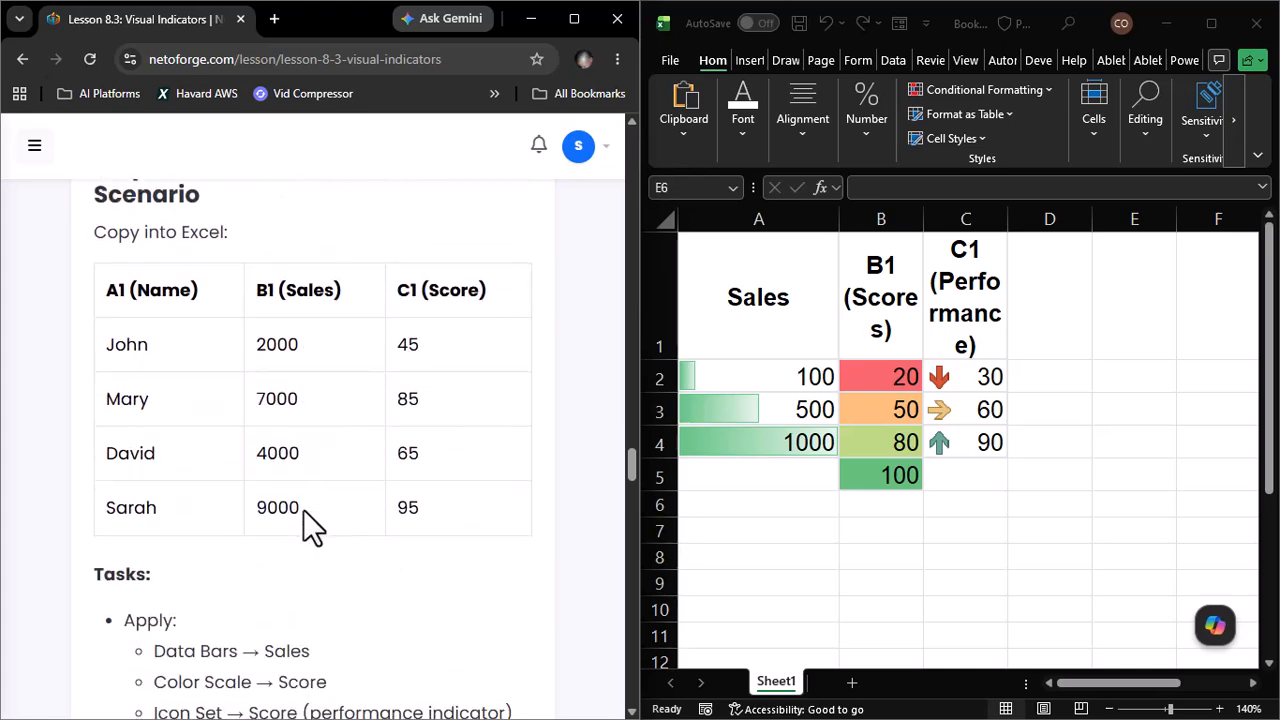
pyautogui.scroll(-1, 303, 509)
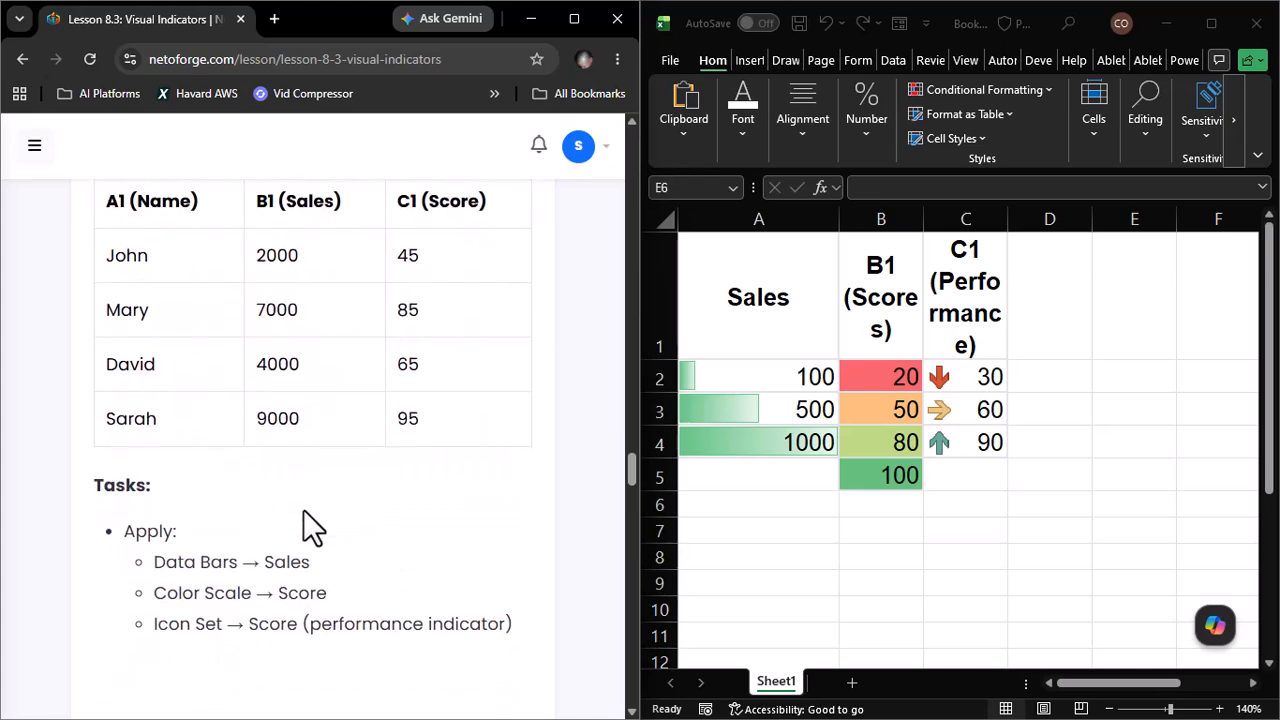
# Step: Copy the Name, Sales and Score table from Step 5: Real-Life Dashboard Scenario and paste it into Excel at cell E1
pyautogui.scroll(2, 303, 509)
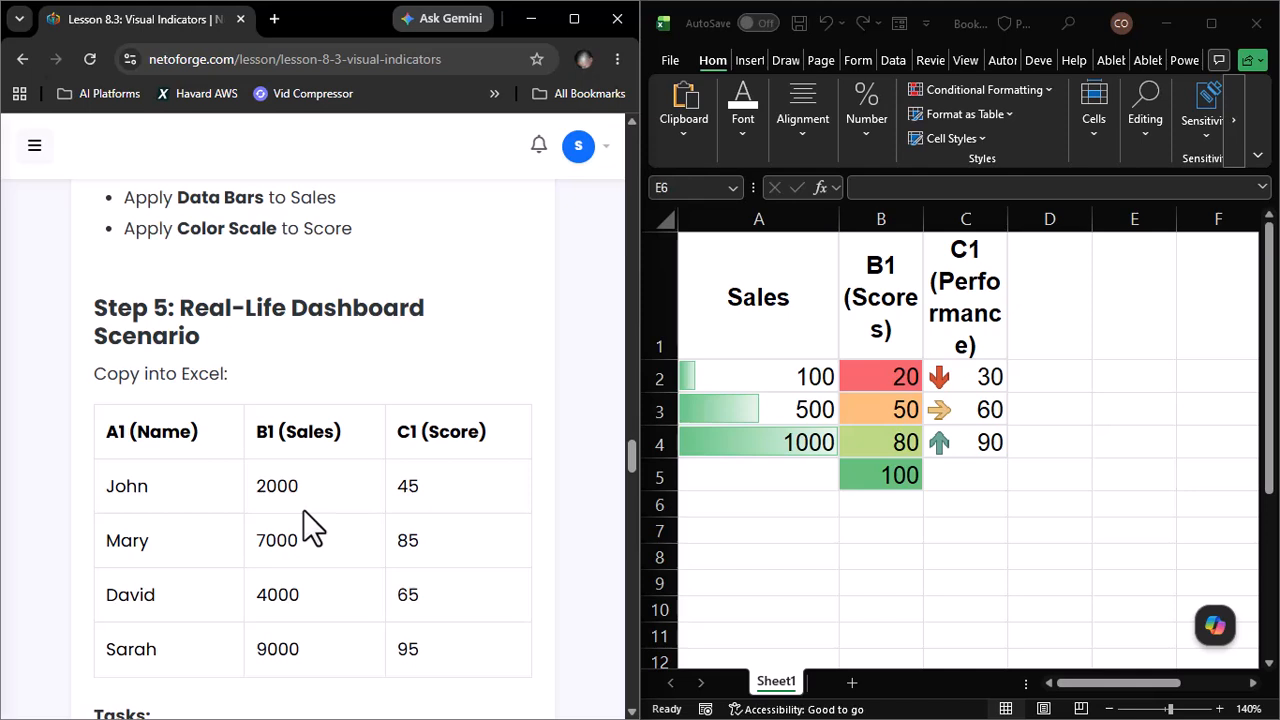
pyautogui.scroll(-1, 303, 509)
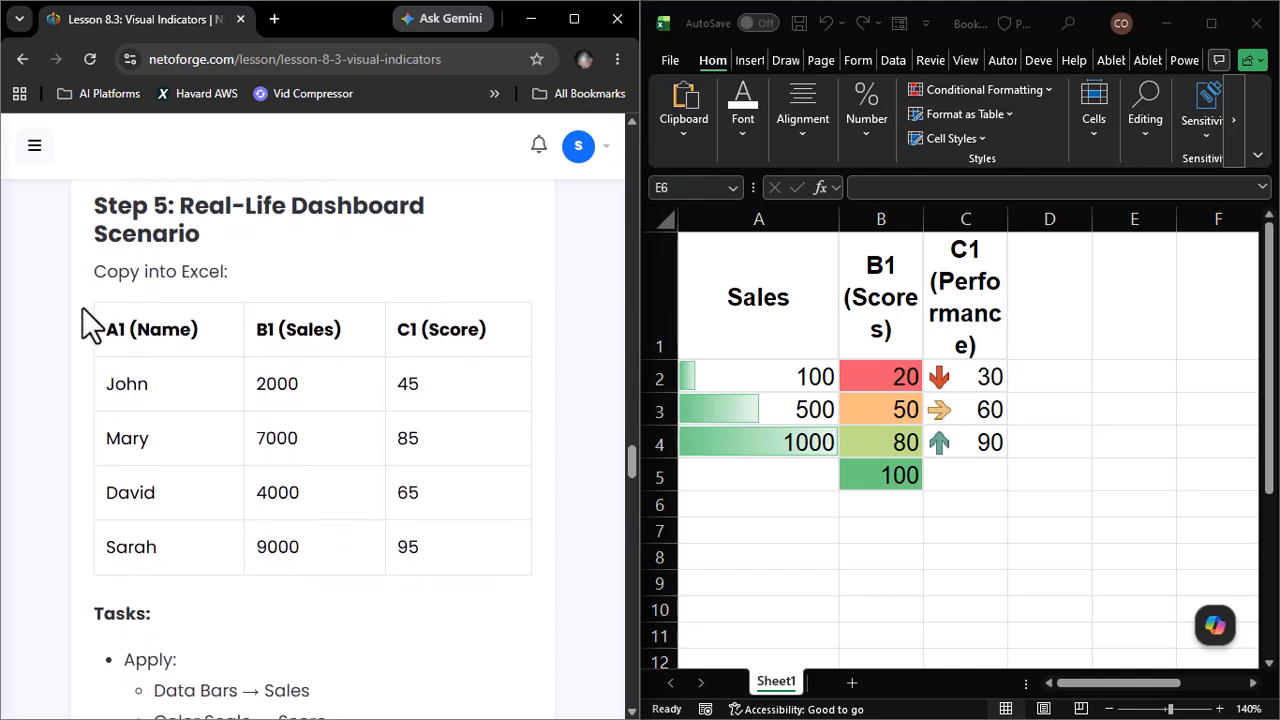
pyautogui.moveTo(85, 292); pyautogui.dragTo(453, 568)
pyautogui.hotkey('ctrl', 'c')
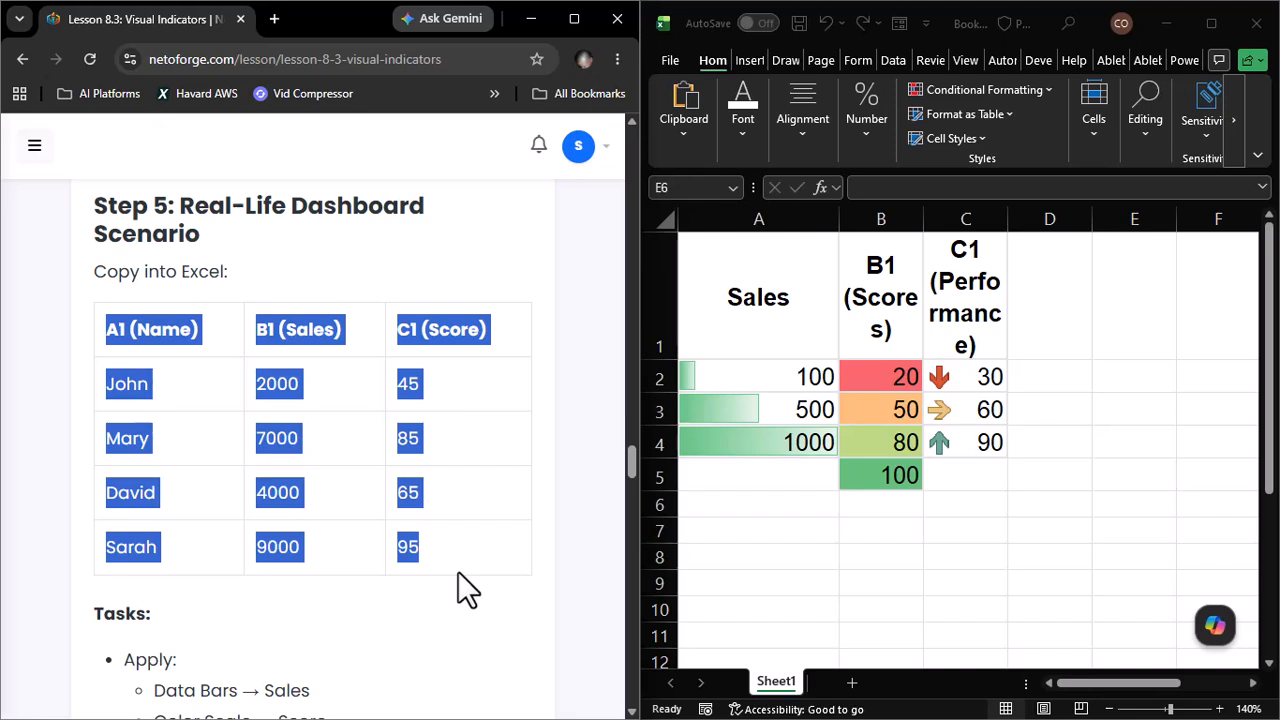
pyautogui.scroll(-2, 458, 571)
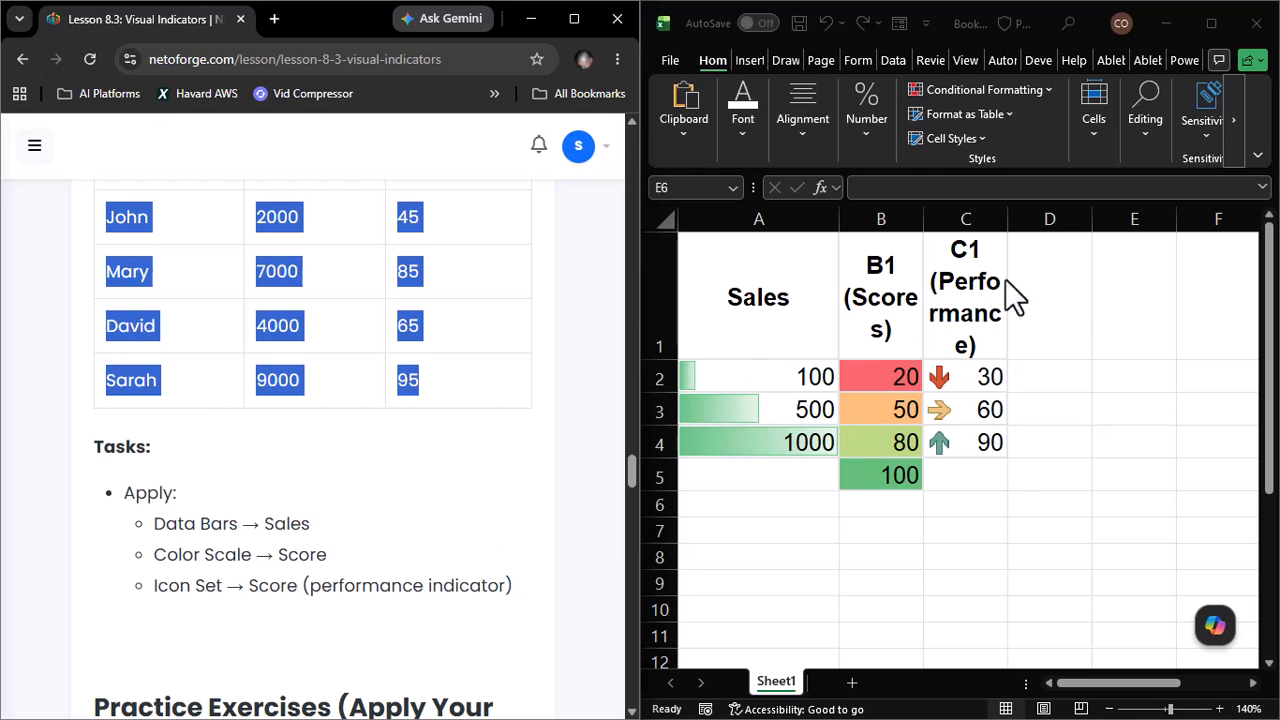
pyautogui.click(1074, 283)
pyautogui.click(1135, 313)
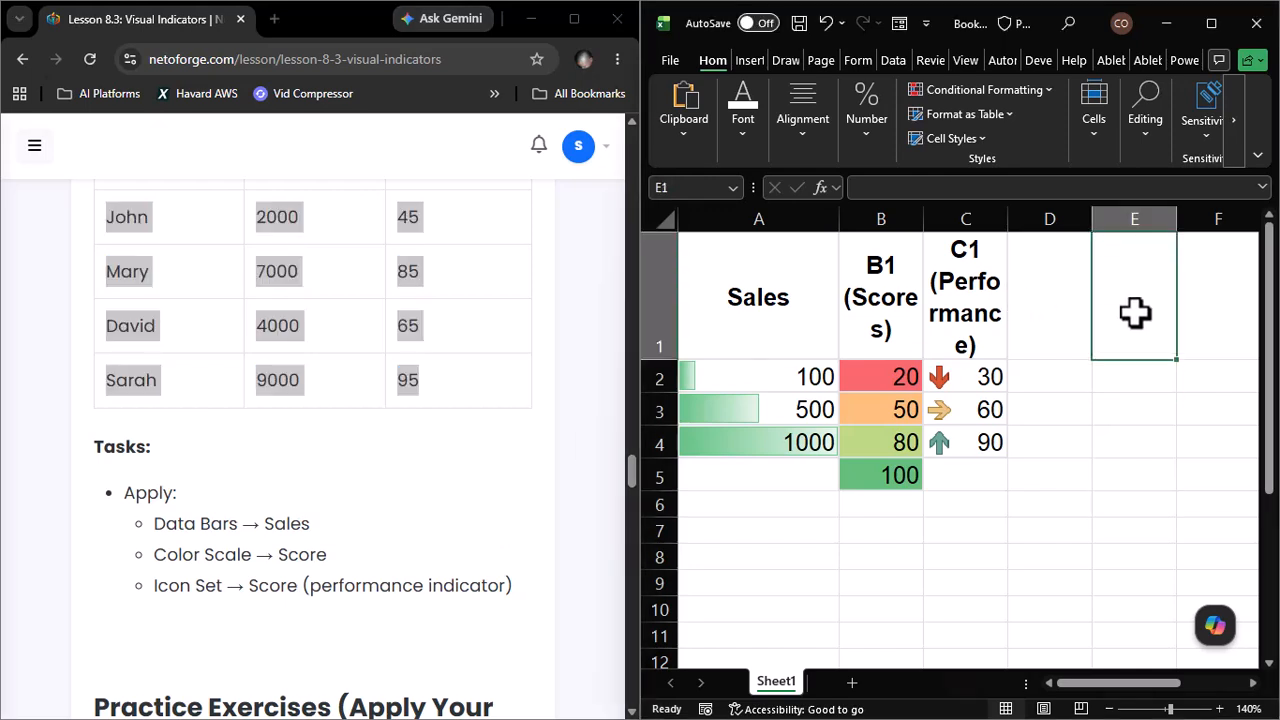
pyautogui.hotkey('ctrl', 'v')
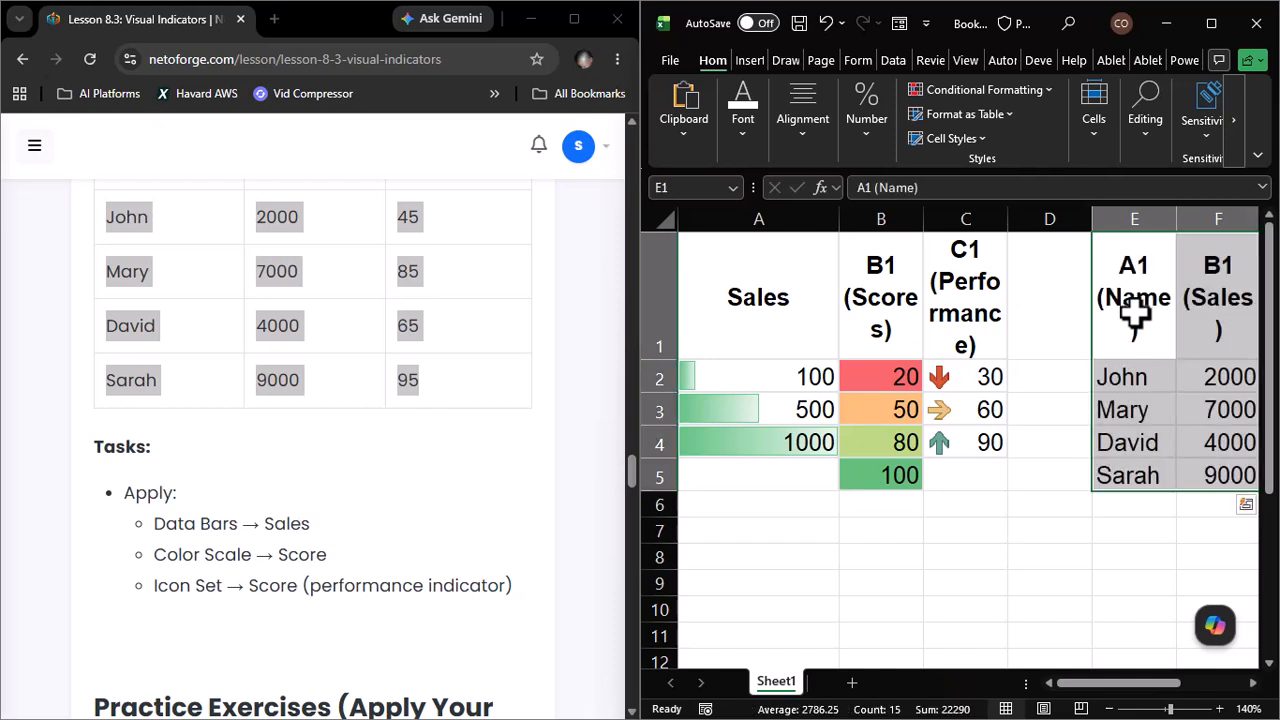
# Step: Apply green gradient-fill data bars to the dashboard table's sales values in F2:F5
pyautogui.click(1214, 16)
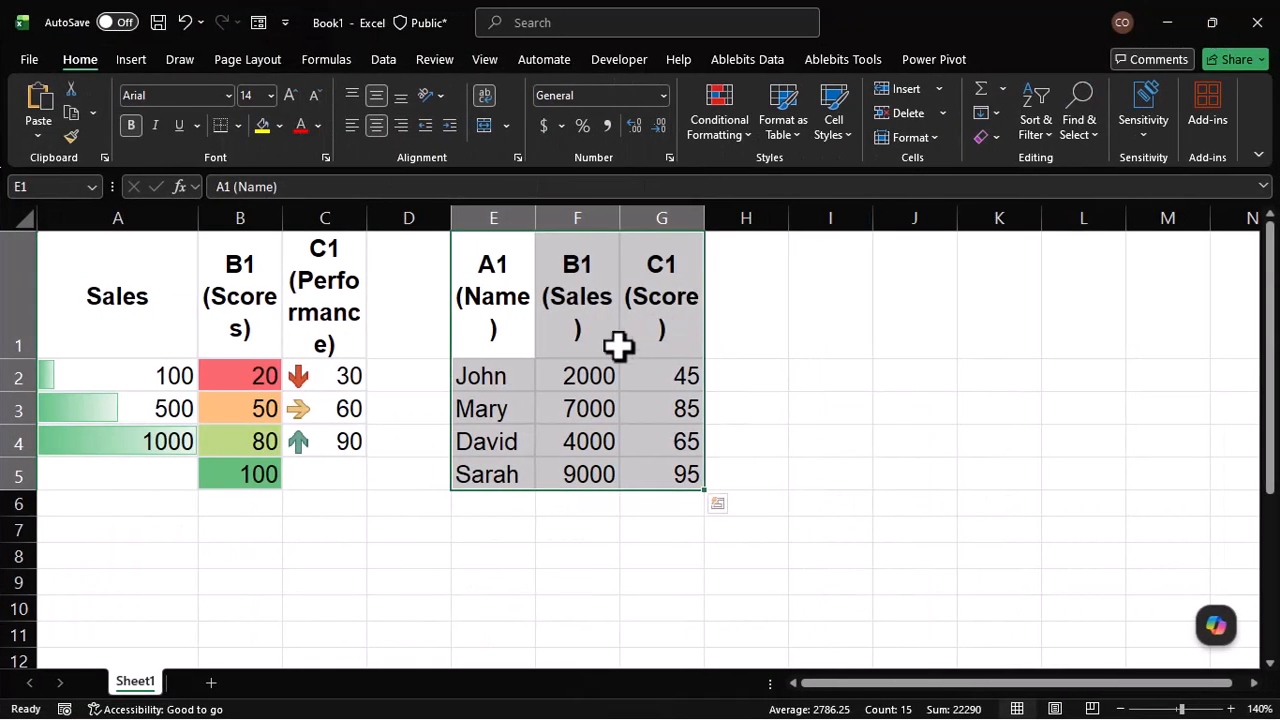
pyautogui.moveTo(598, 362); pyautogui.dragTo(589, 474)
pyautogui.click(718, 135)
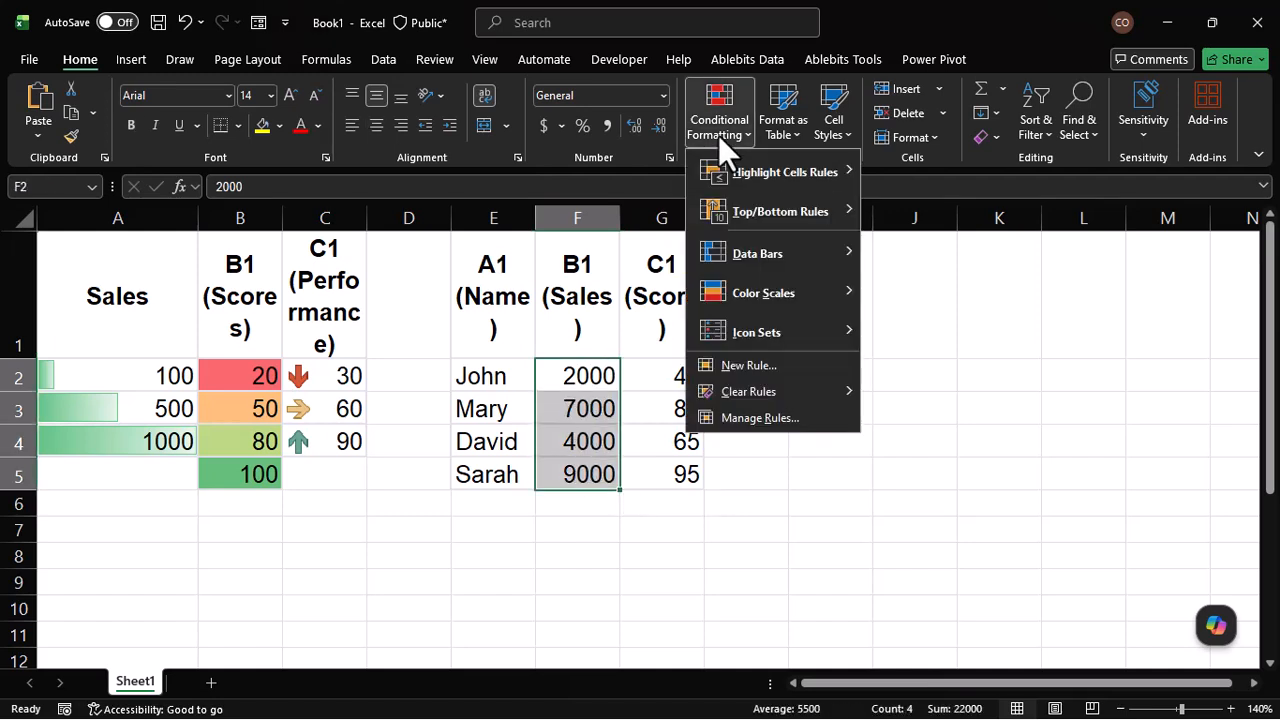
pyautogui.moveTo(832, 249)
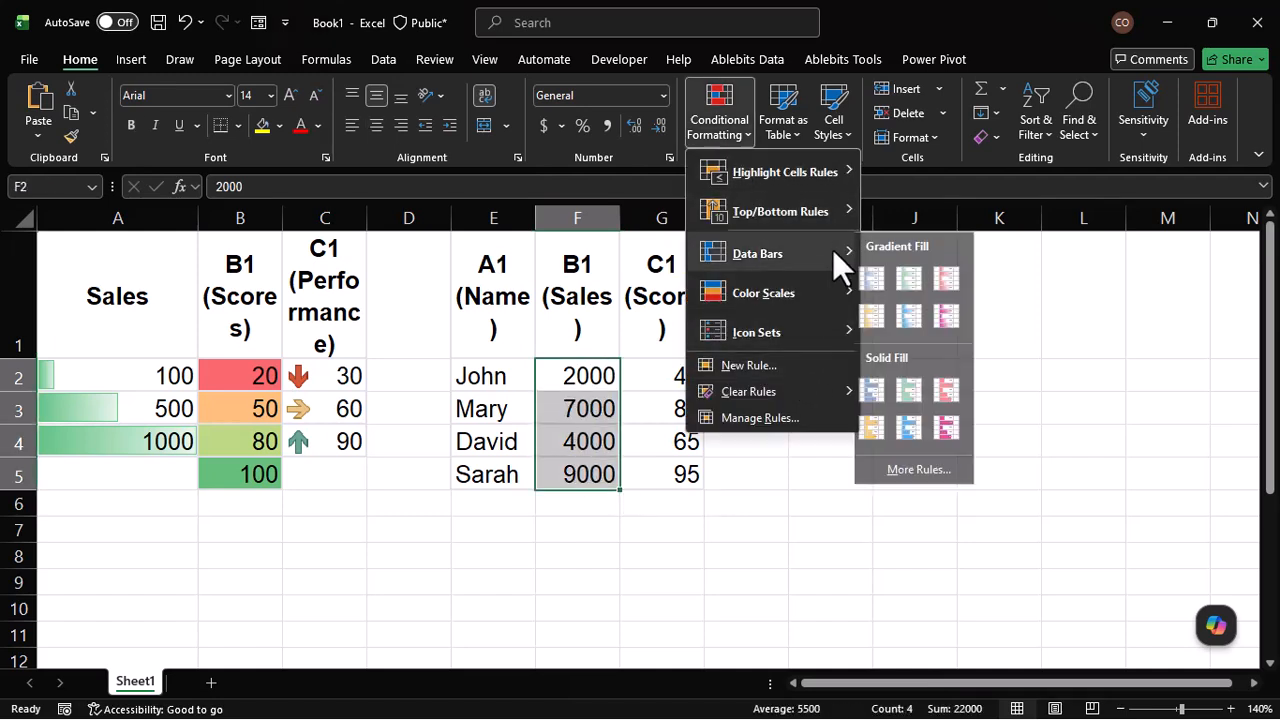
pyautogui.click(912, 279)
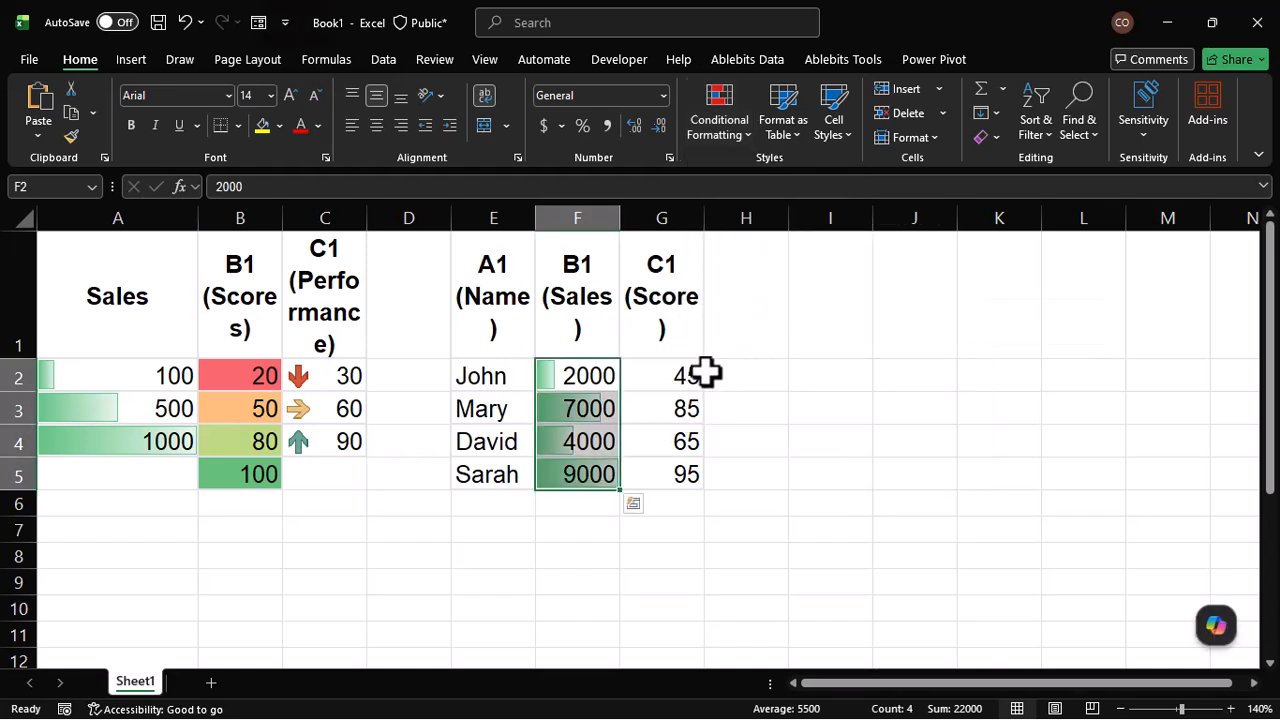
# Step: Apply the Green-Yellow-Red color scale to the dashboard table's score values in G2:G5
pyautogui.moveTo(683, 368); pyautogui.dragTo(681, 481)
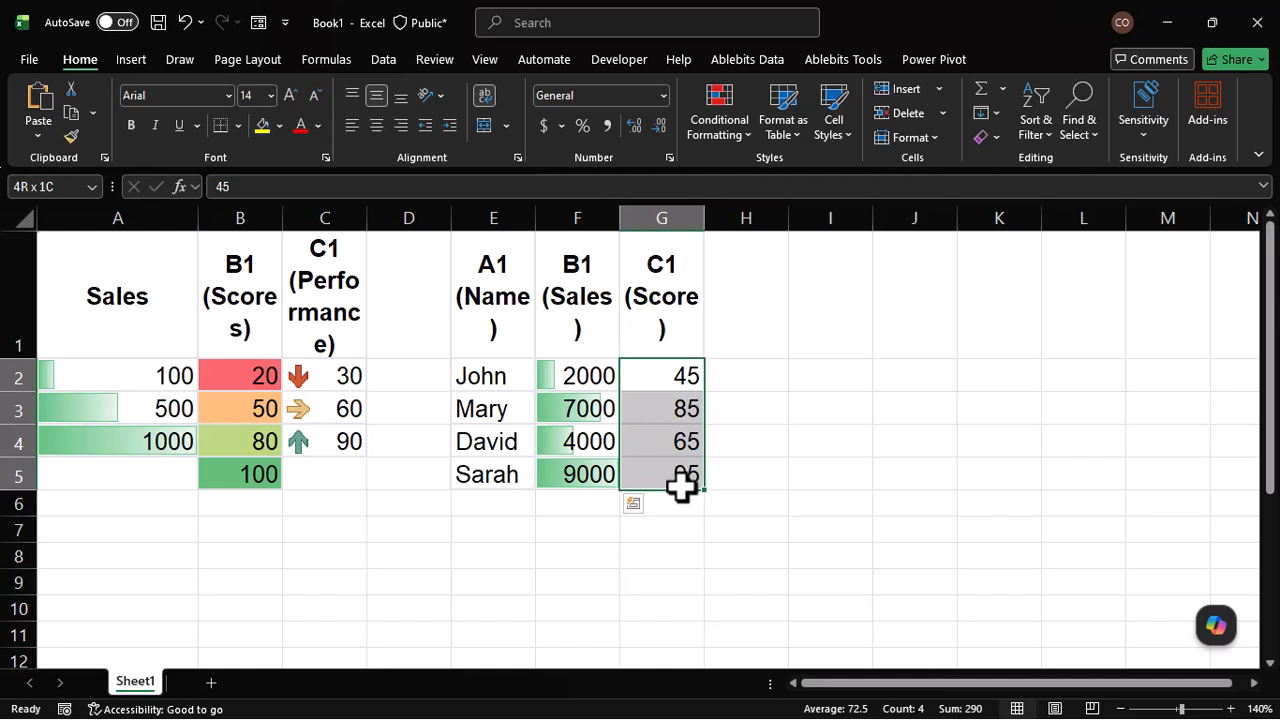
pyautogui.click(741, 143)
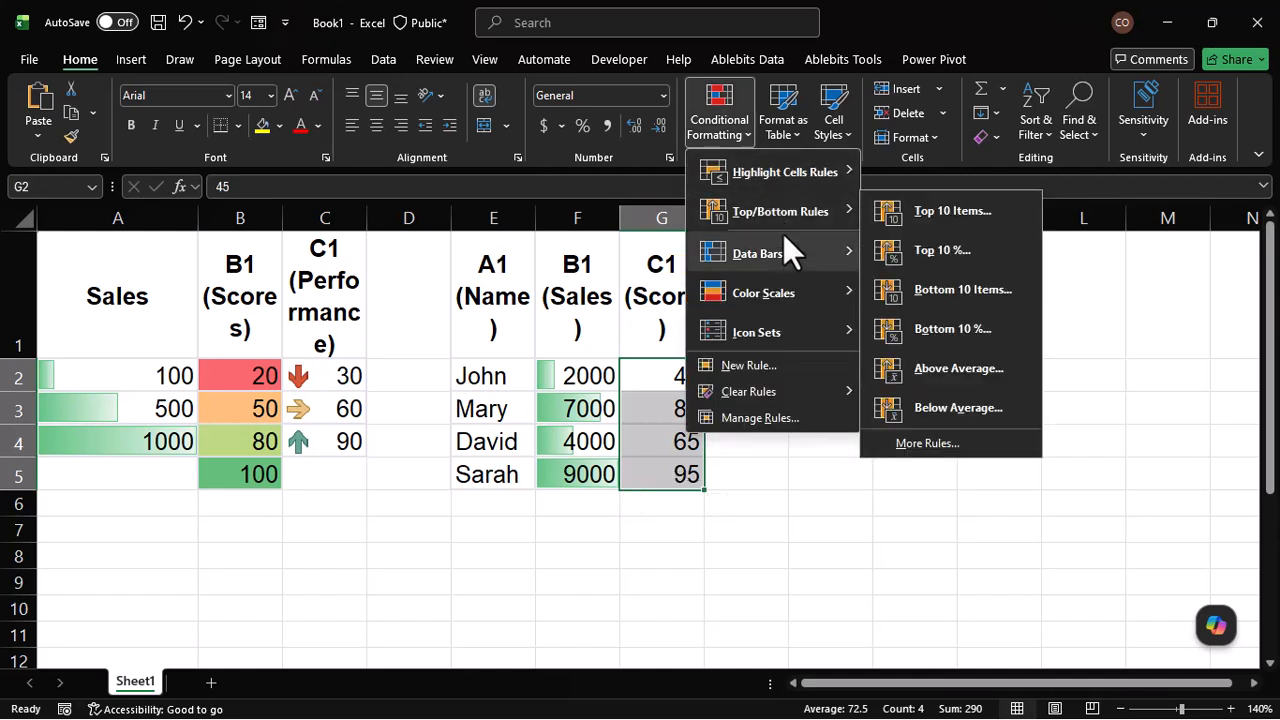
pyautogui.moveTo(786, 251)
pyautogui.moveTo(805, 304)
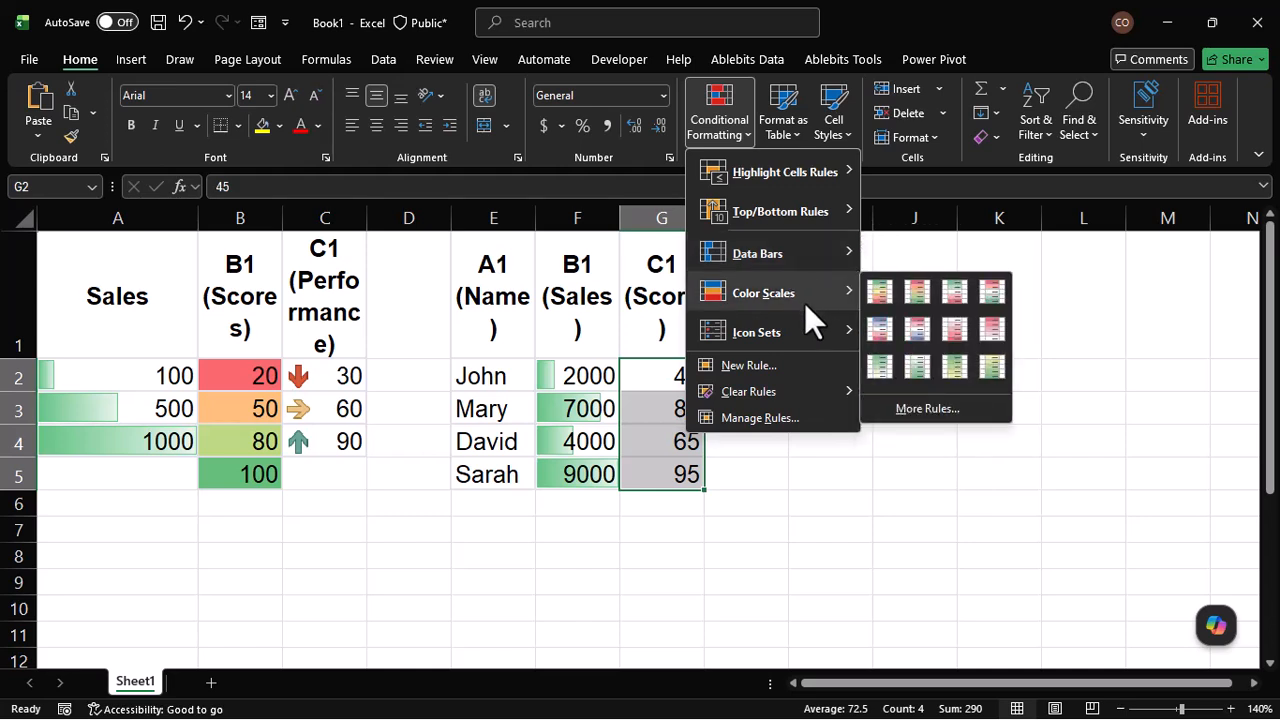
pyautogui.click(880, 293)
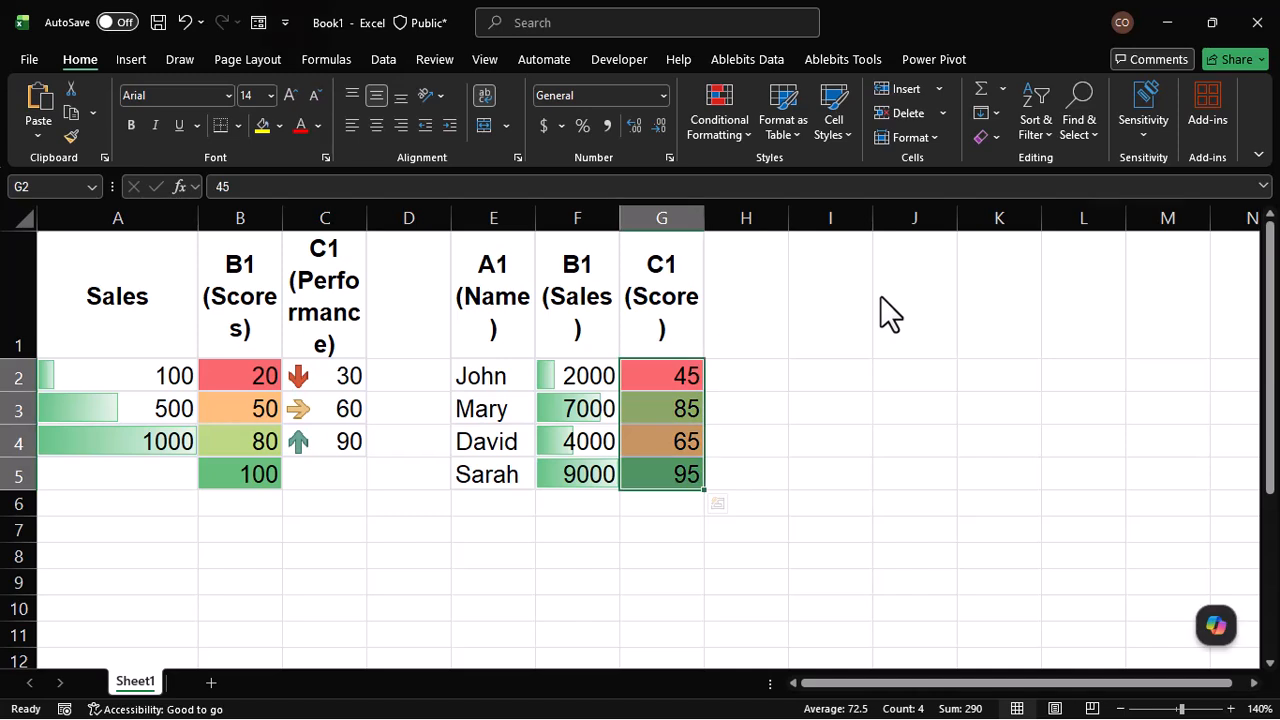
# Step: Add the directional 3 Arrows (Colored) icon set to the dashboard scores in G2:G5 and deselect the range
pyautogui.click(731, 145)
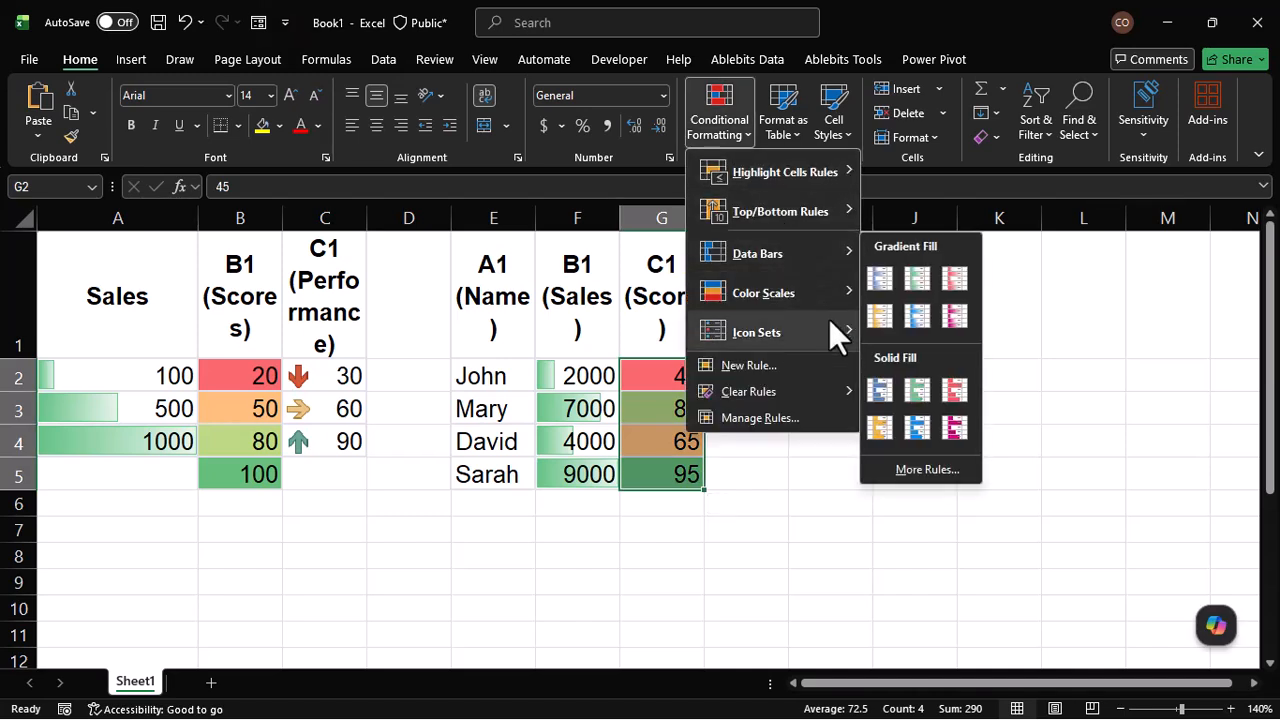
pyautogui.moveTo(840, 330)
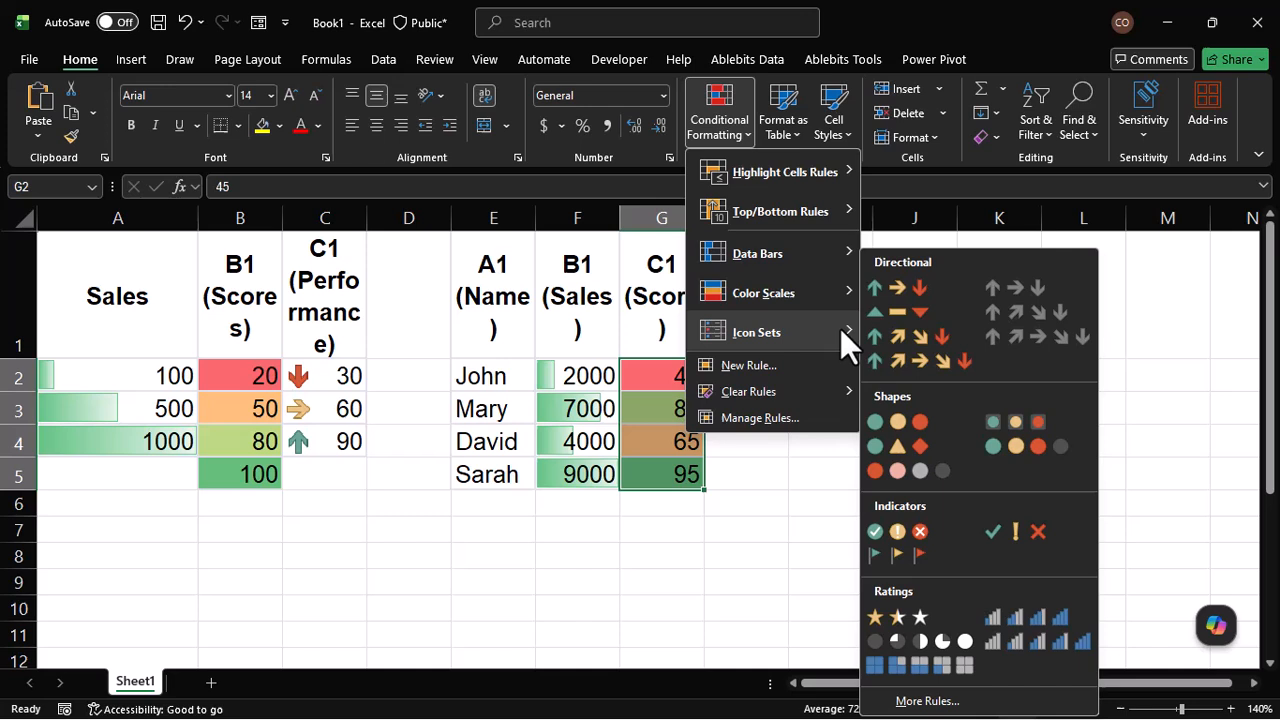
pyautogui.click(897, 287)
pyautogui.click(808, 431)
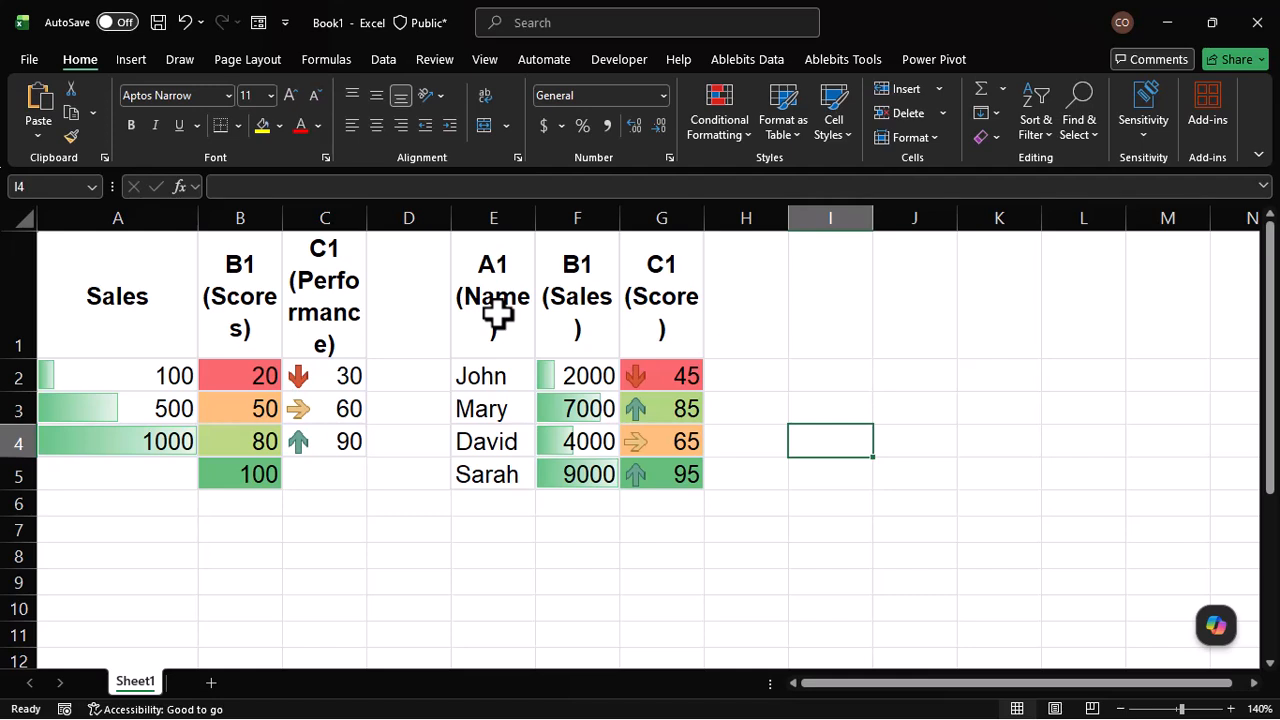
pyautogui.click(820, 362)
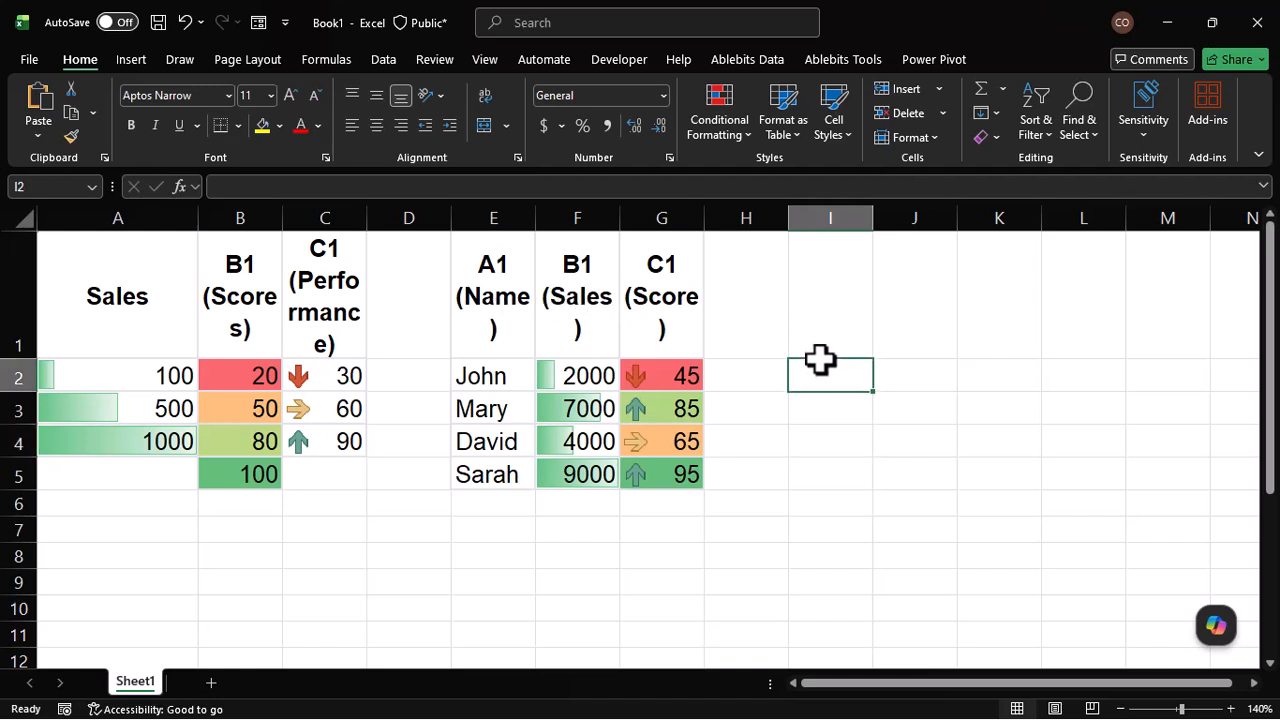
# Step: Place Excel beside the lesson page and read through its practice exercises, Pro Tips, Self-Learning Tips and Learning Outcome sections
pyautogui.press('super+Right')
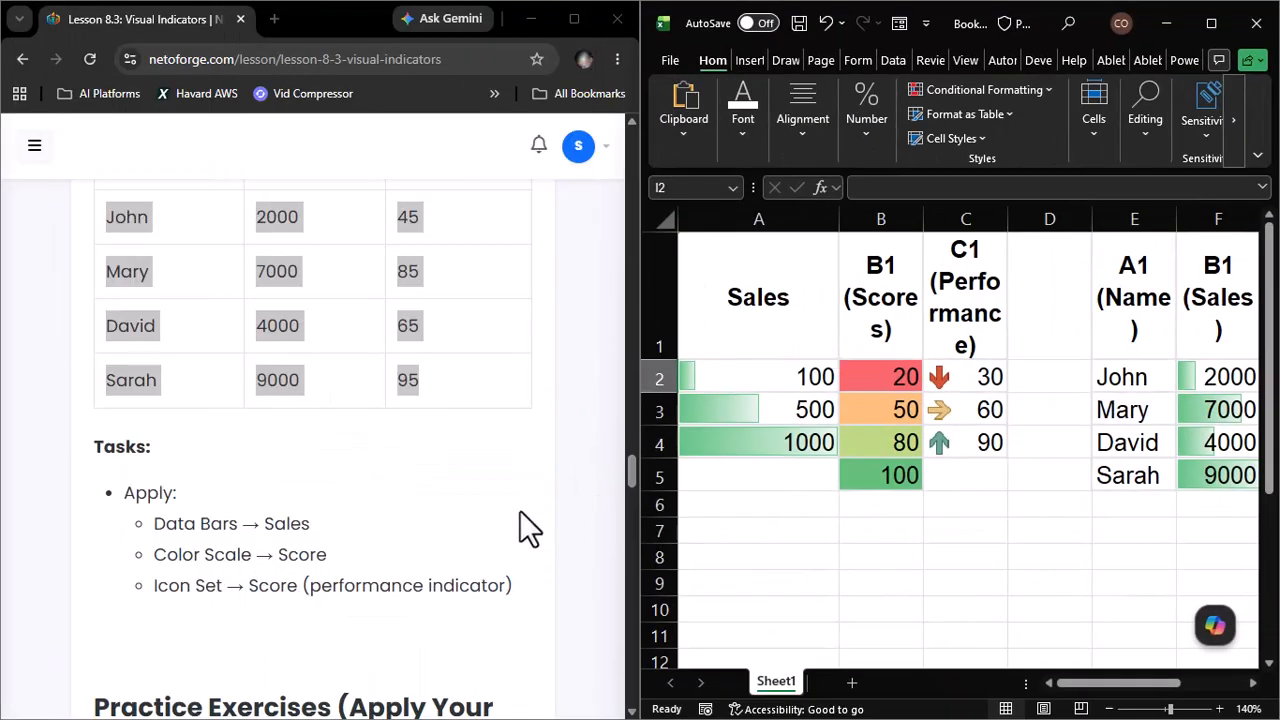
pyautogui.click(519, 510)
pyautogui.scroll(-5, 519, 510)
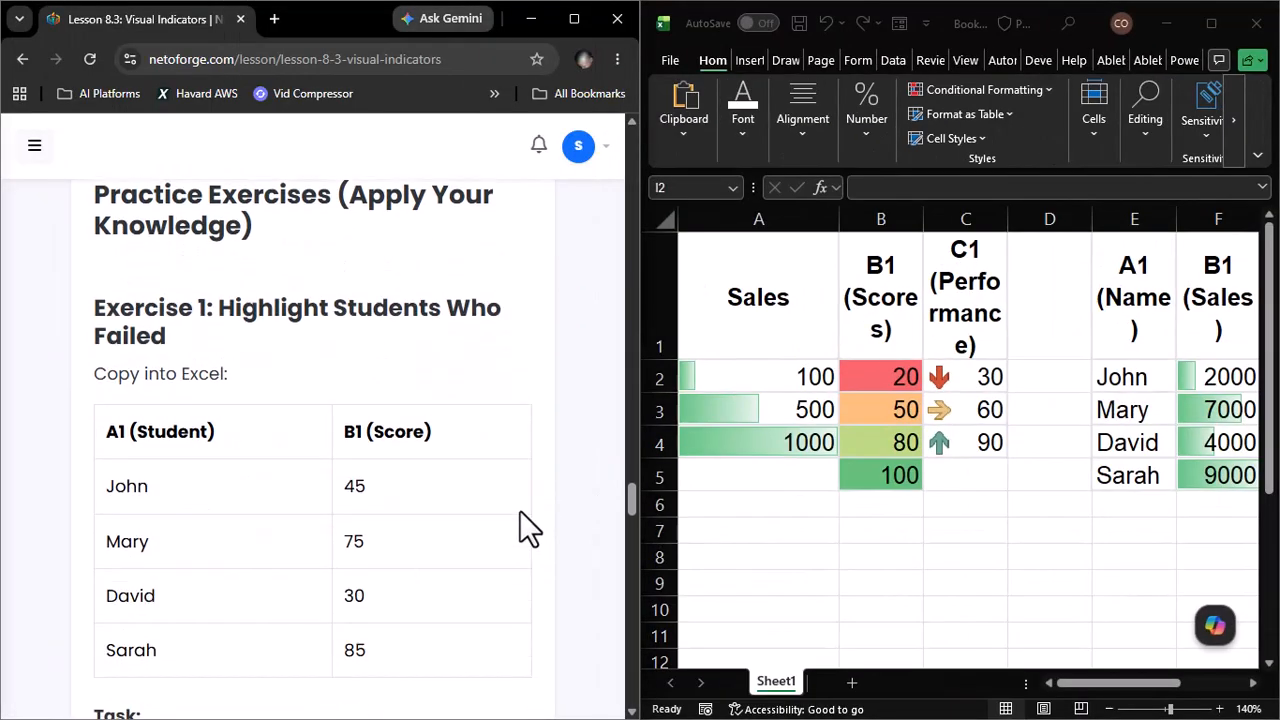
pyautogui.scroll(-3, 519, 510)
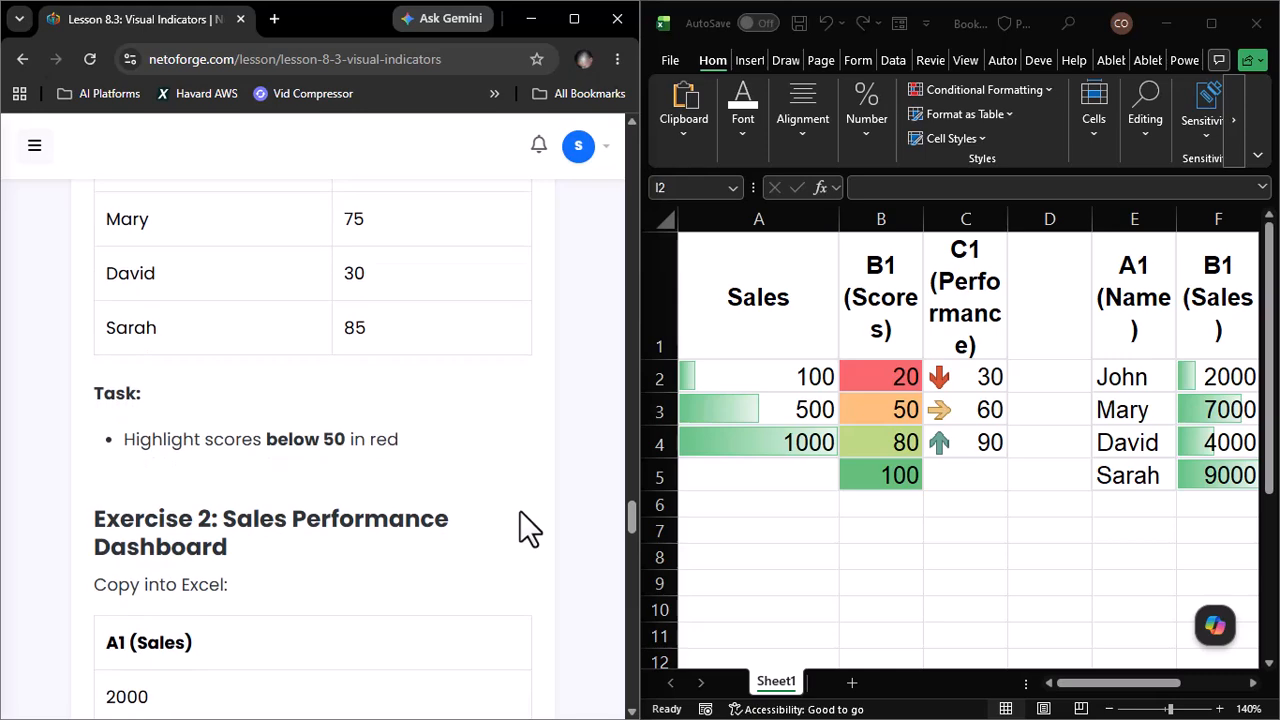
pyautogui.scroll(-9, 519, 510)
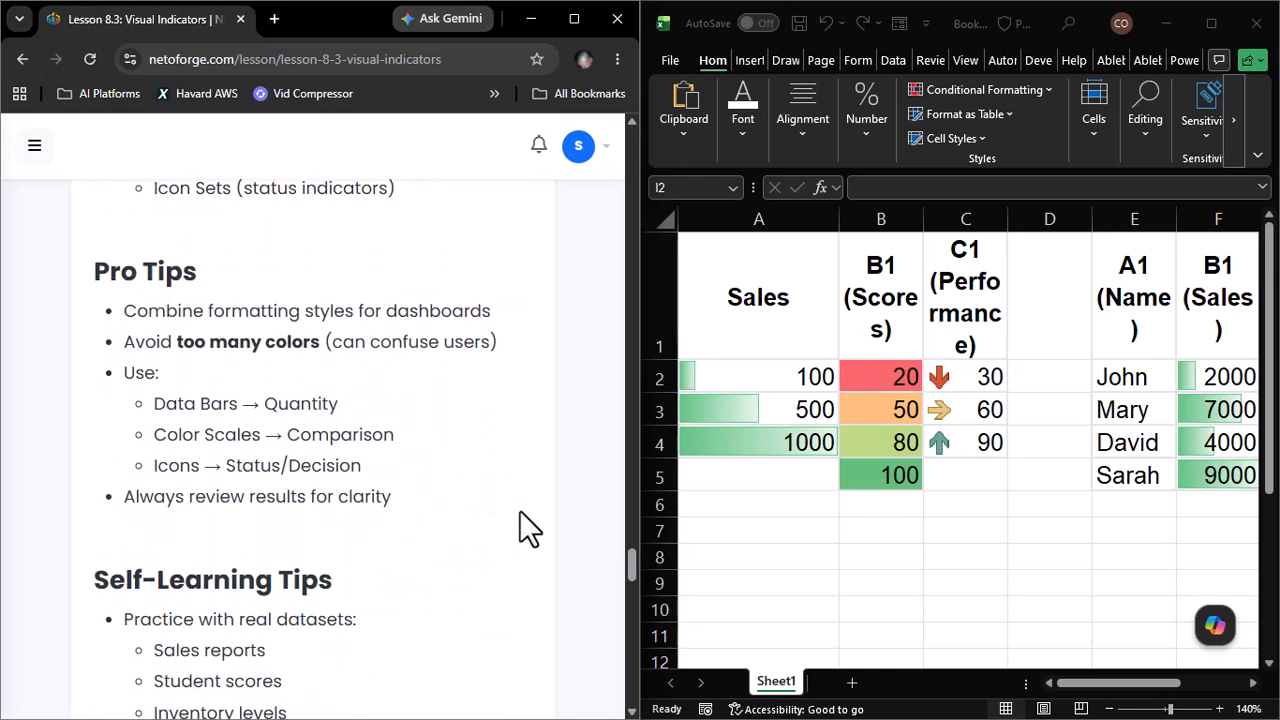
pyautogui.scroll(-3, 519, 510)
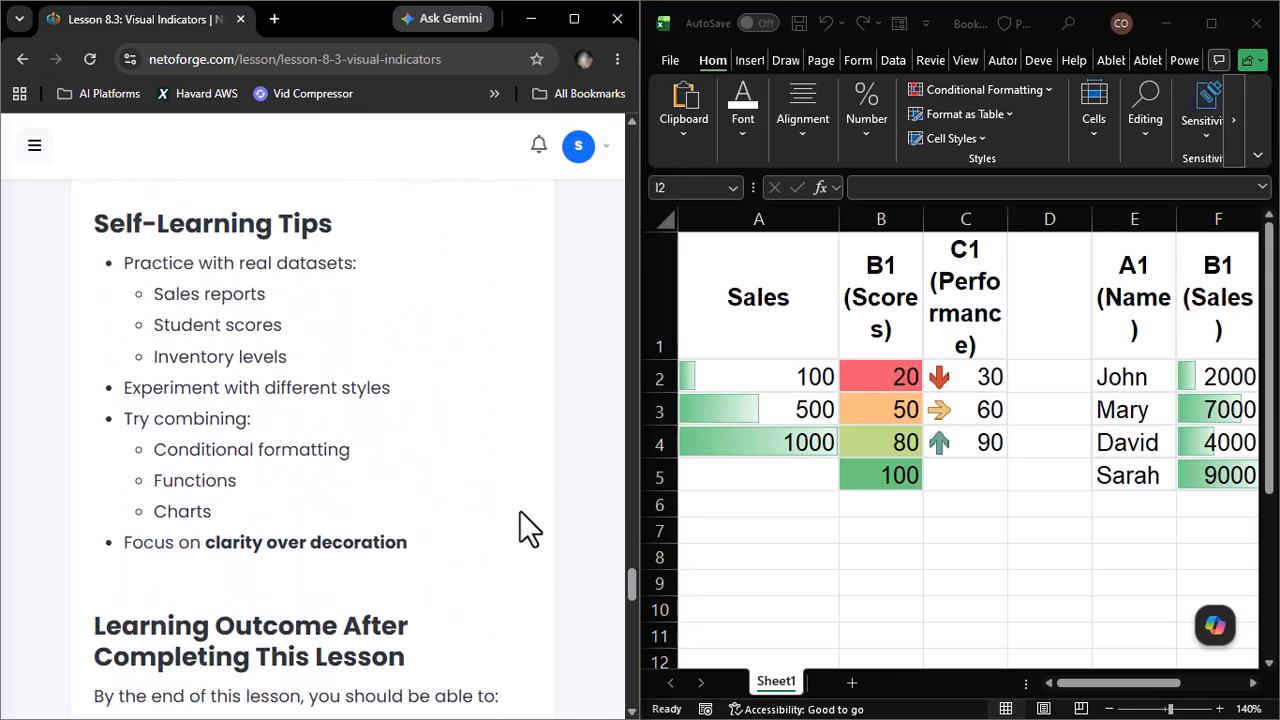
pyautogui.scroll(-3, 519, 510)
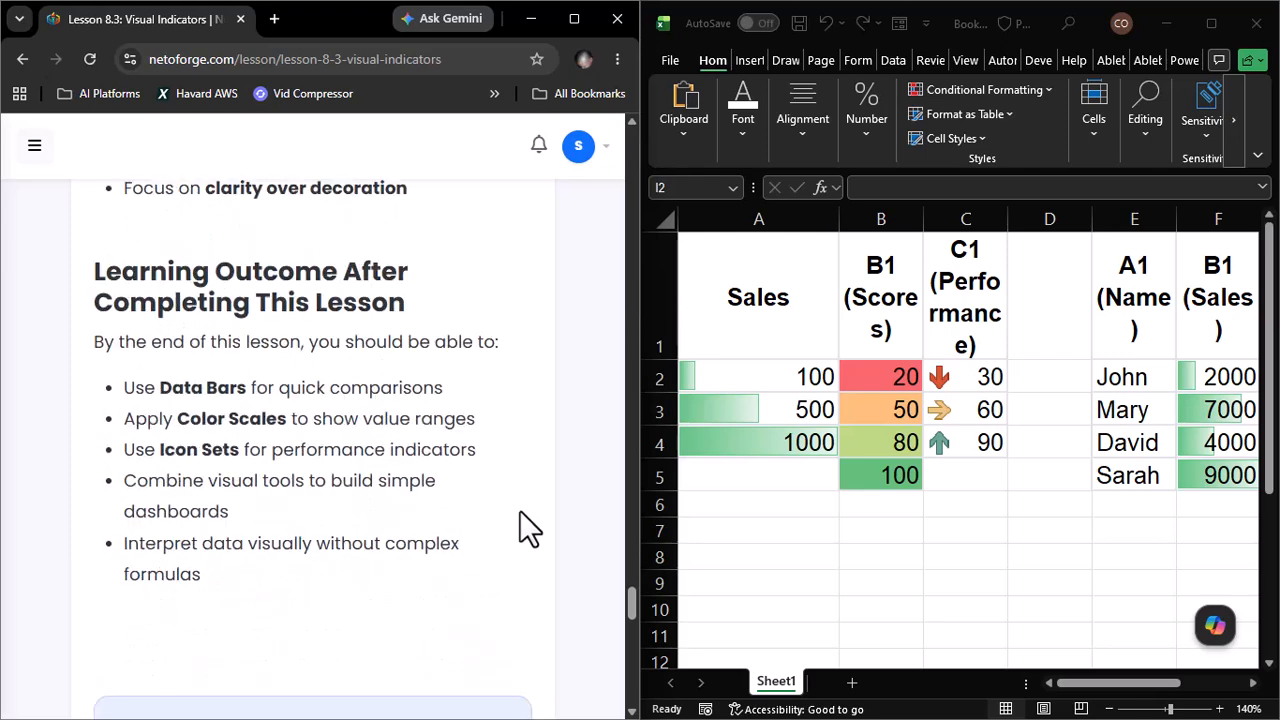
pyautogui.scroll(-1, 519, 510)
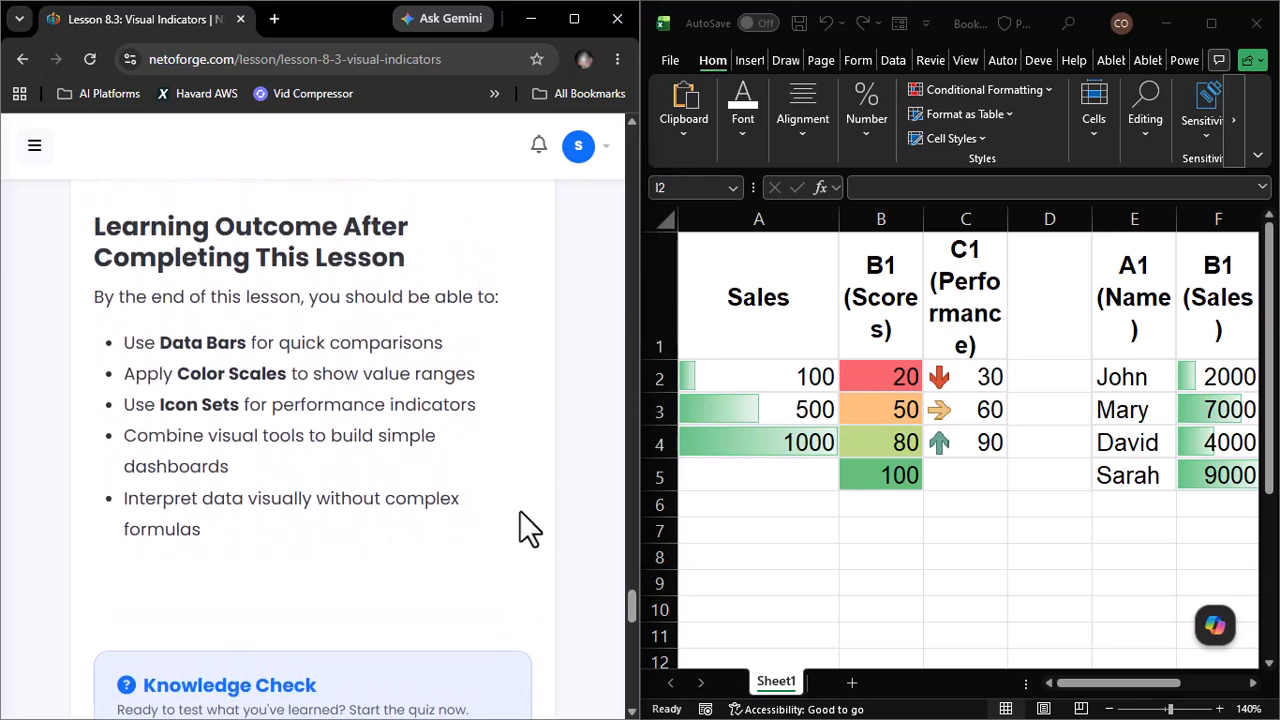